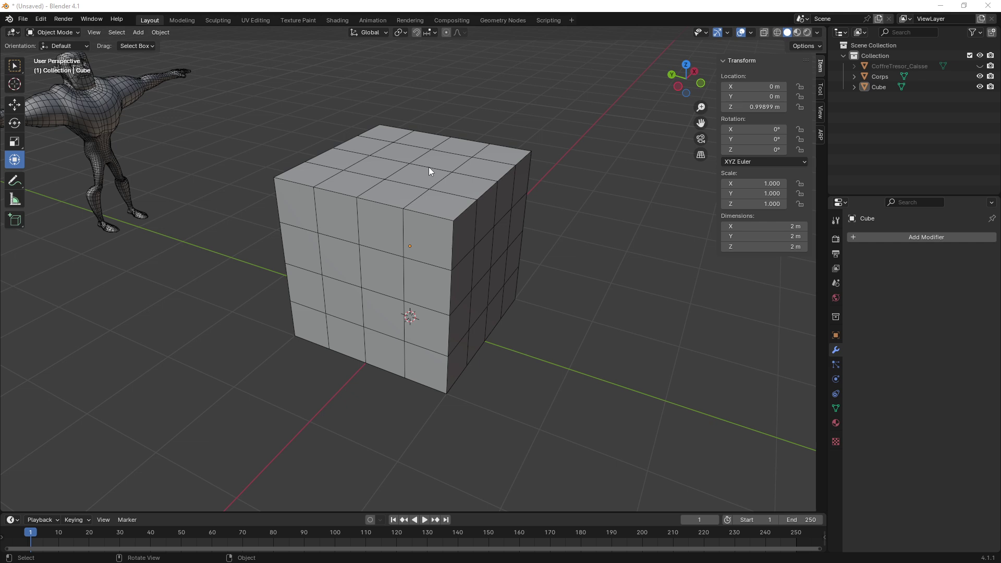
Select the subdivided cube and bring up the interaction mode list
mouse_move(408, 198)
middle_down()
mouse_move(374, 202)
mouse_move(414, 198)
mouse_move(374, 184)
mouse_move(420, 198)
mouse_move(419, 182)
mouse_move(339, 161)
middle_up()
click(398, 201)
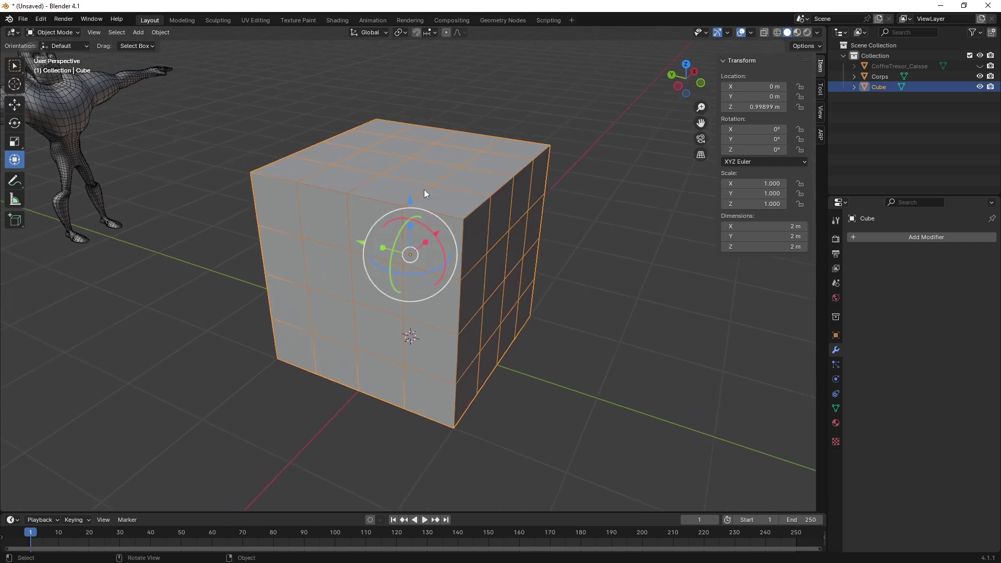
click(63, 33)
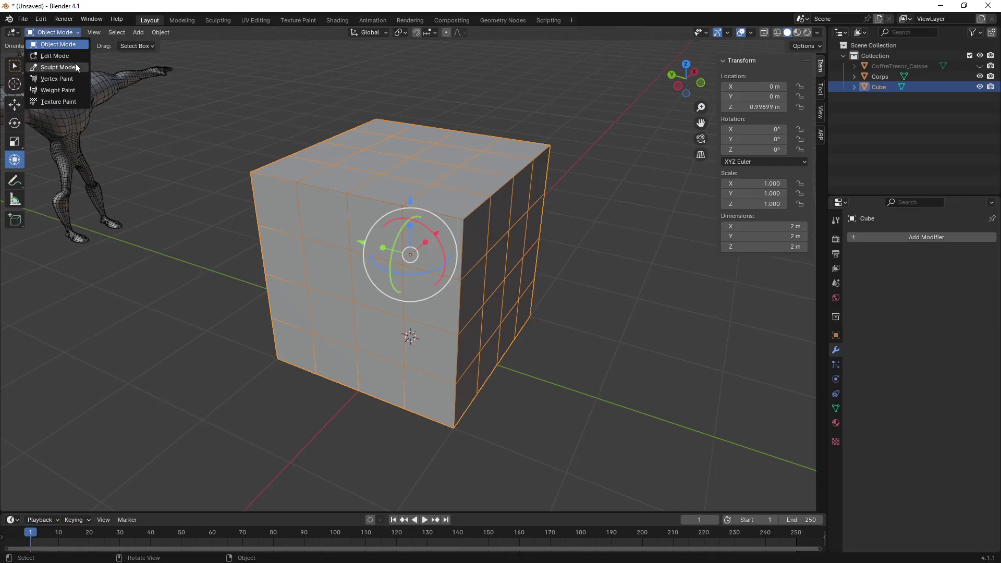
Switch the cube into Edit Mode and zoom in on it for face selection
click(71, 55)
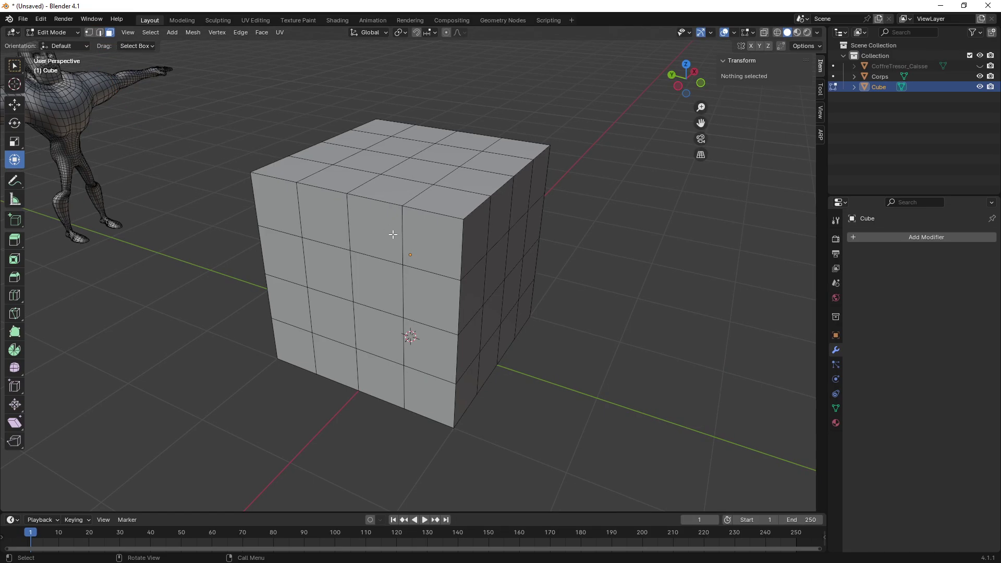
mouse_move(392, 234)
middle_down()
mouse_move(369, 235)
mouse_move(383, 253)
middle_up()
scroll(396, 240, up, 1)
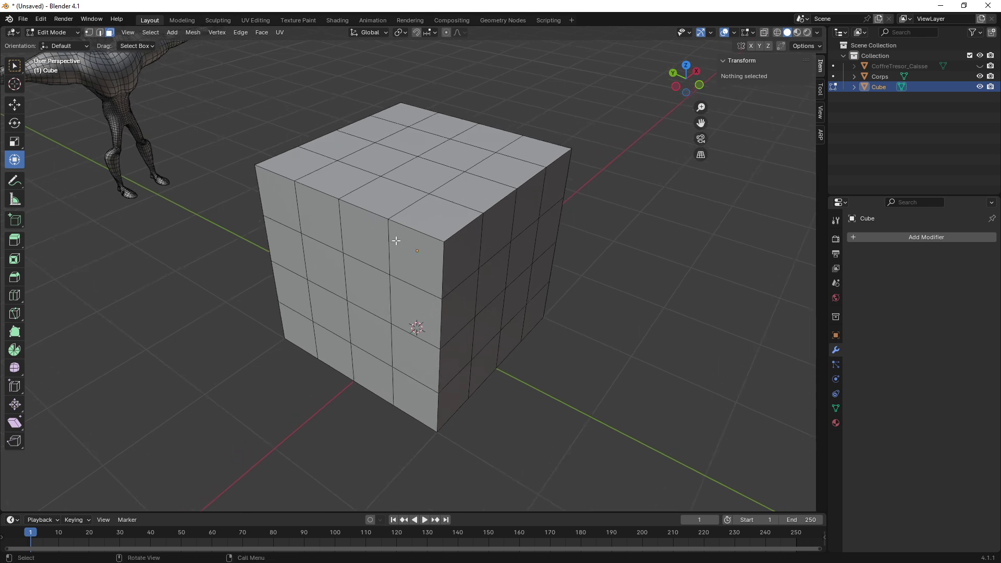
Select single faces on the cube's top and front corner, one at a time
middle_drag(396, 241, 456, 225)
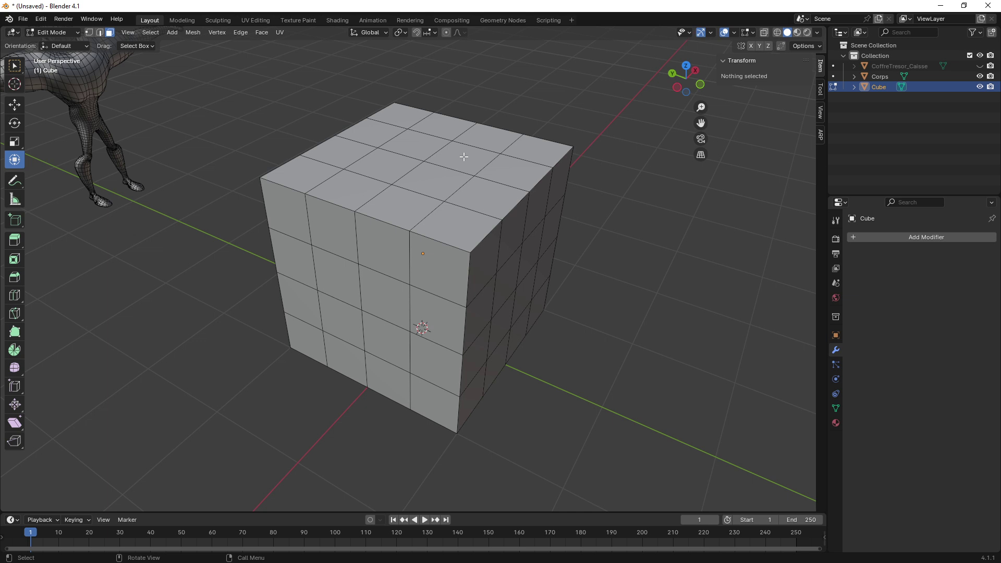
click(463, 156)
click(309, 171)
click(450, 234)
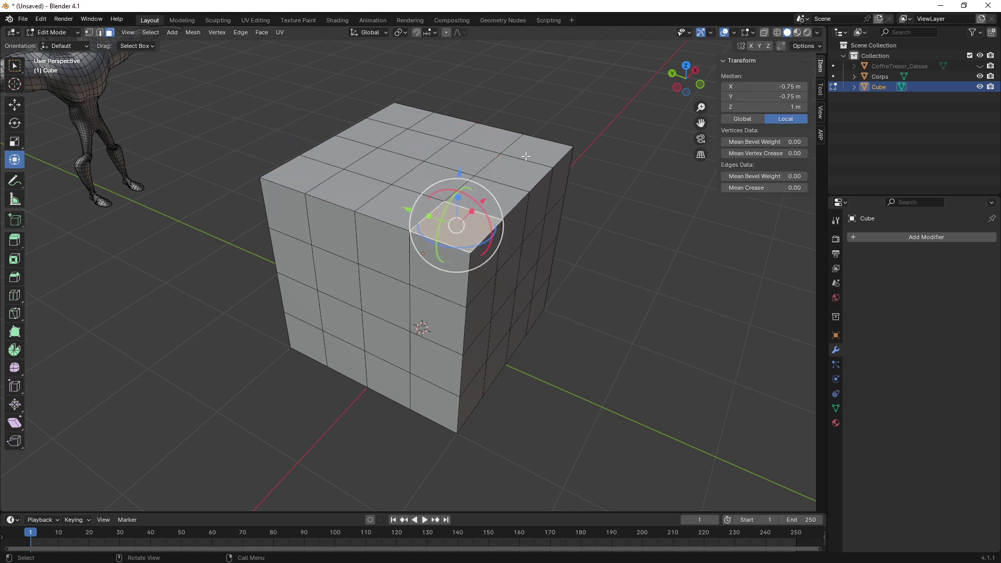
click(526, 157)
click(440, 125)
click(424, 178)
click(429, 229)
Select single top faces across the left, middle, centre and right in turn
click(357, 199)
click(430, 152)
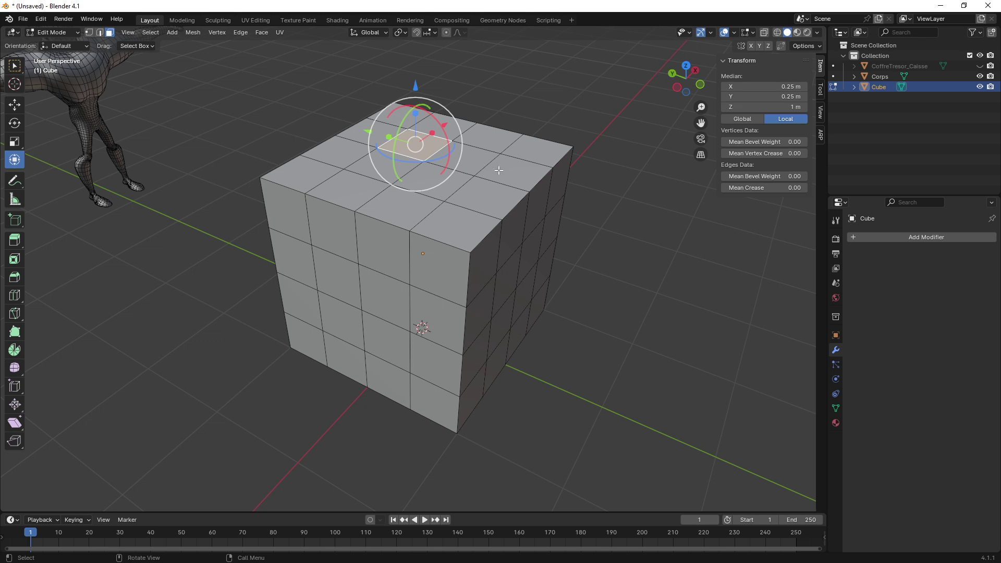
click(499, 170)
click(425, 184)
click(395, 172)
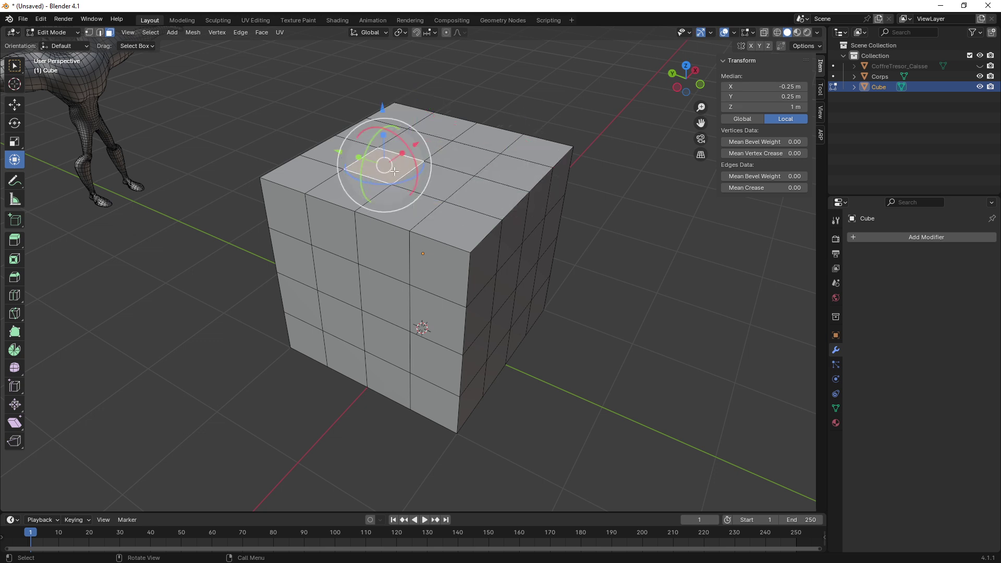
click(442, 130)
click(480, 196)
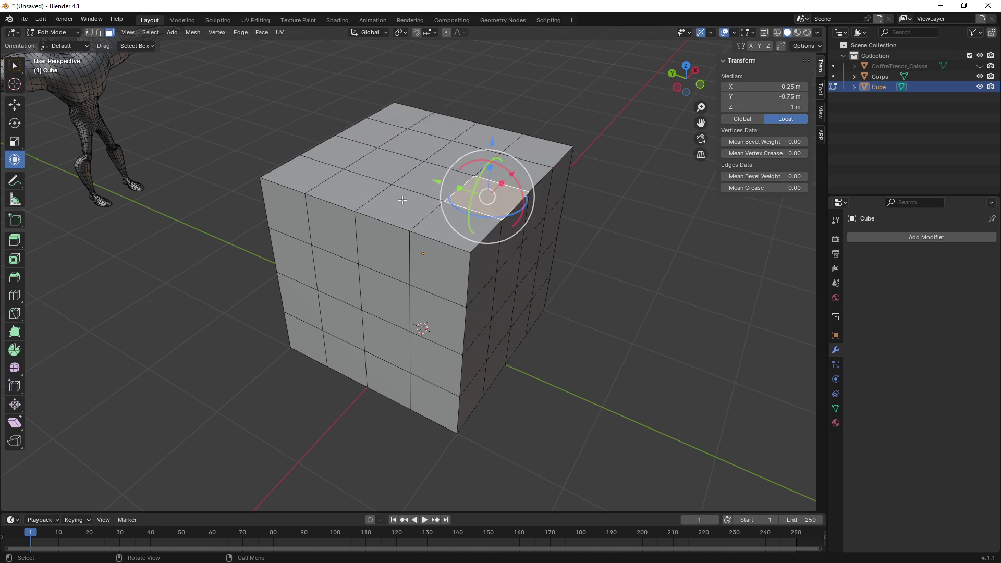
Pick more single top faces, then Shift-add a top face and a left-front face
click(422, 184)
click(384, 167)
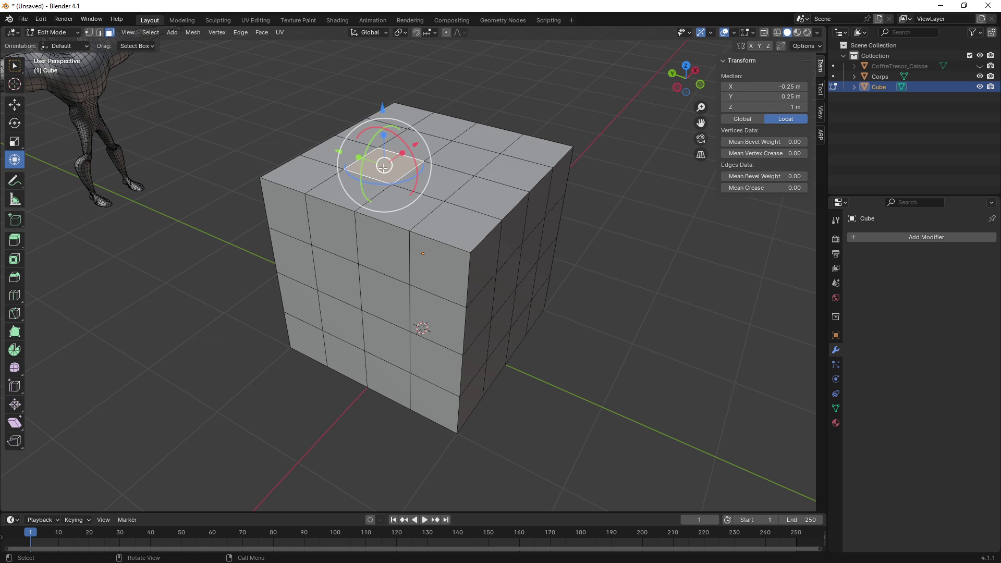
click(420, 148)
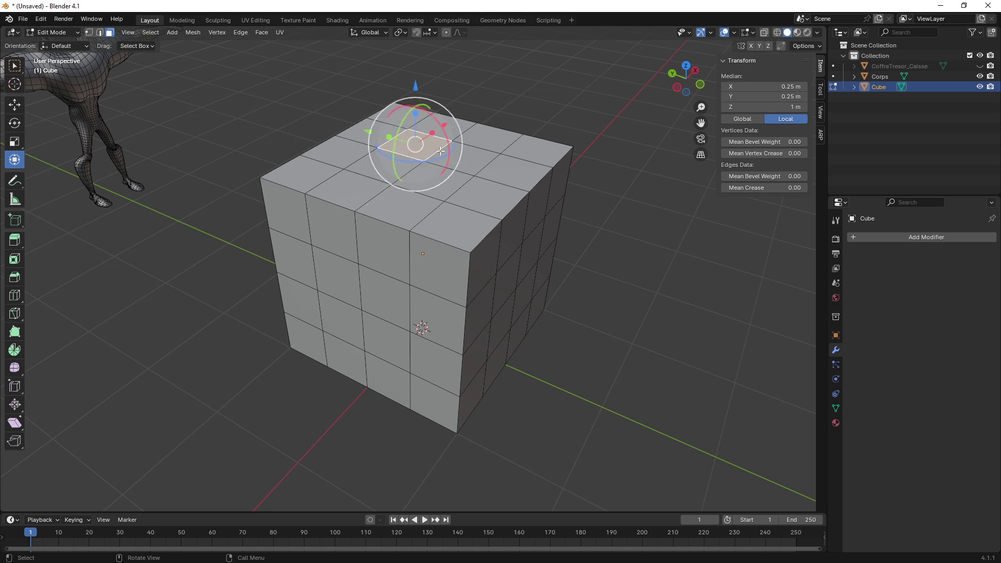
click(498, 206)
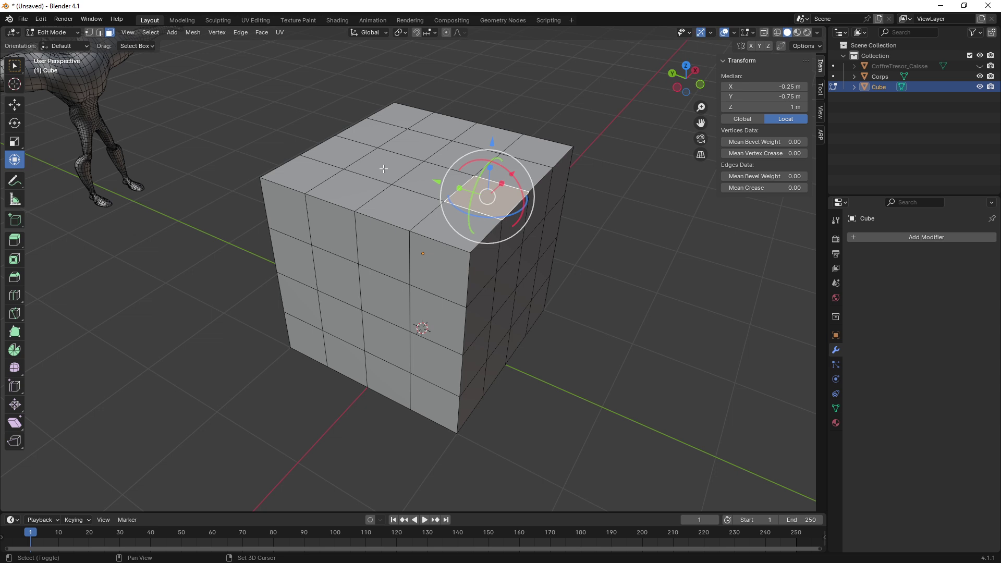
shift+click(384, 169)
shift+click(341, 276)
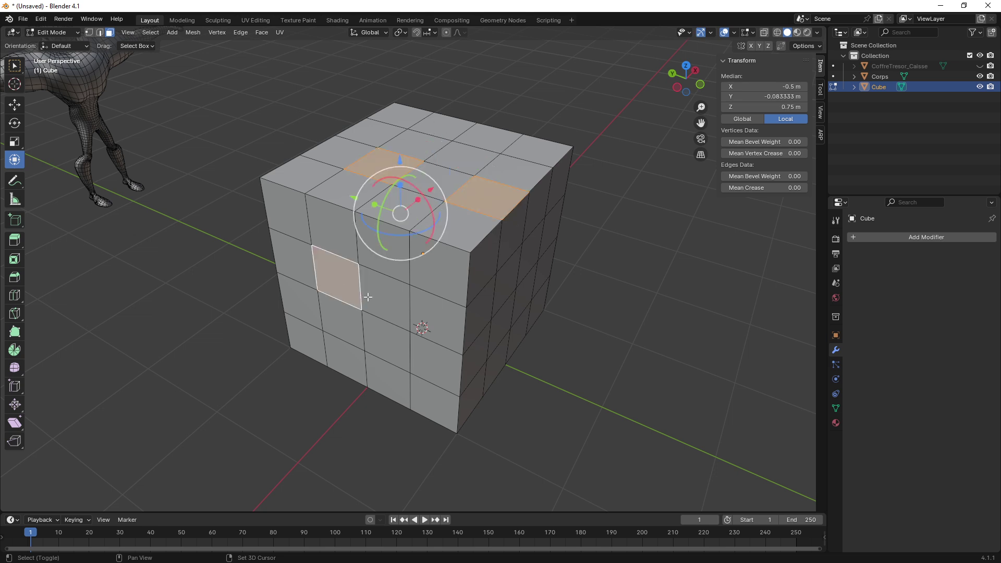
Shift-add front and top faces and make a top face the active one
shift+click(438, 316)
middle_drag(523, 297, 463, 232)
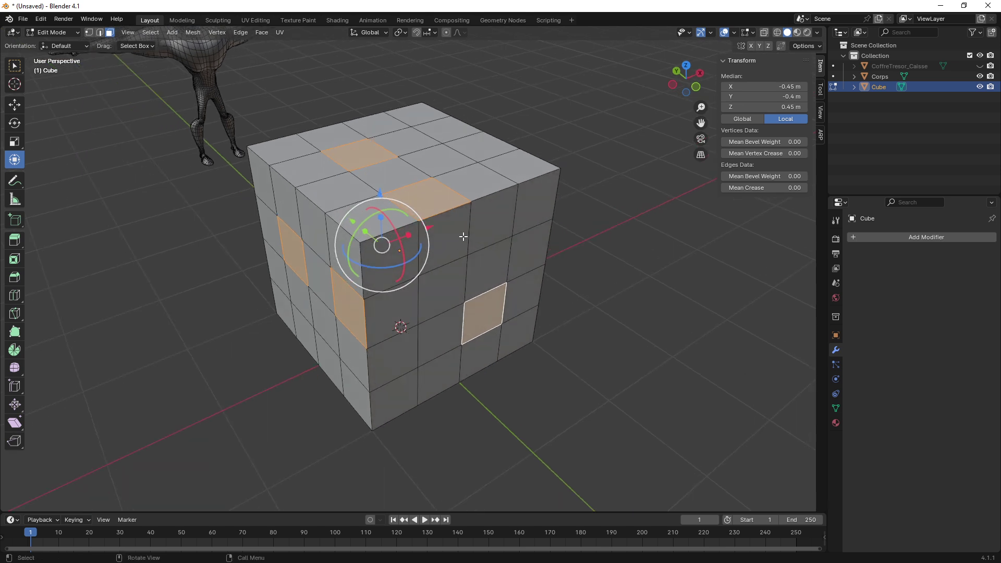
shift+click(474, 183)
shift+click(439, 157)
middle_drag(439, 158, 393, 175)
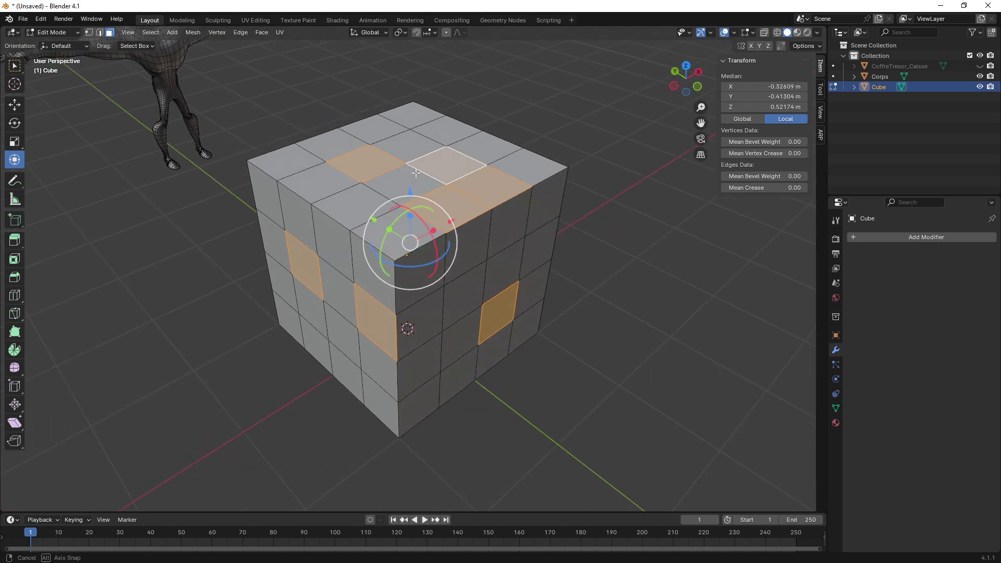
shift+click(393, 175)
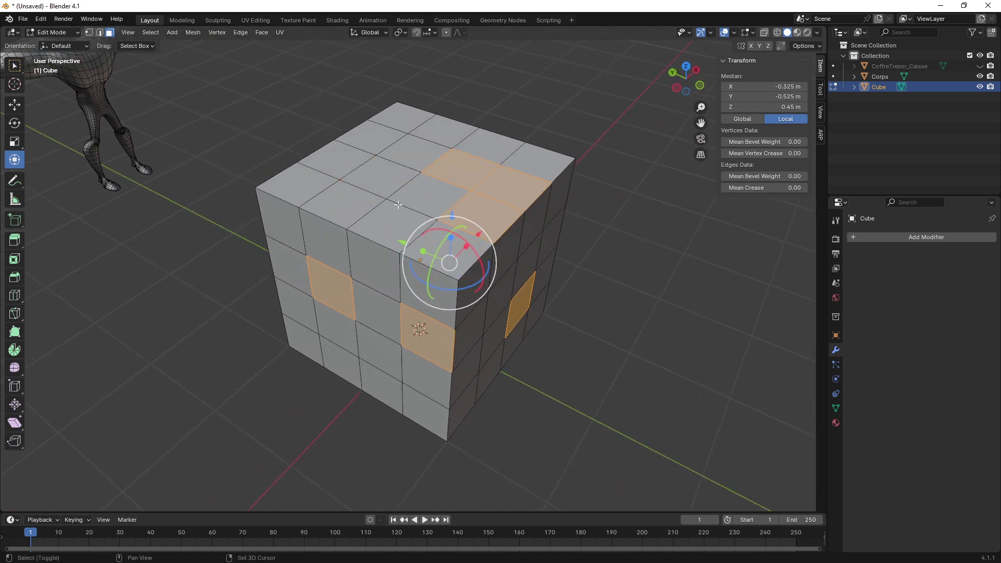
shift+click(397, 178)
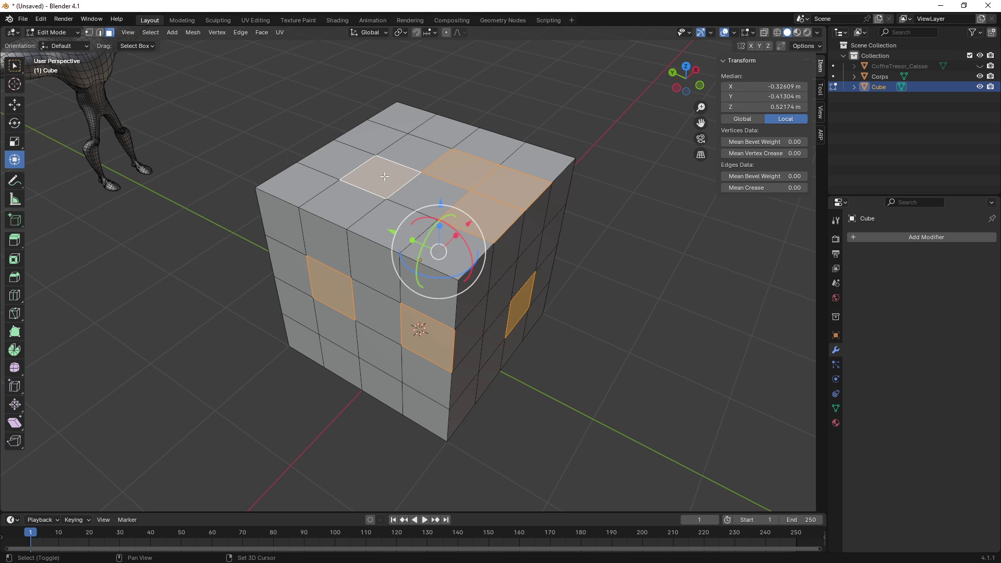
Toggle a top face out and back in, then remove three right-side top faces
shift+click(385, 177)
shift+click(384, 177)
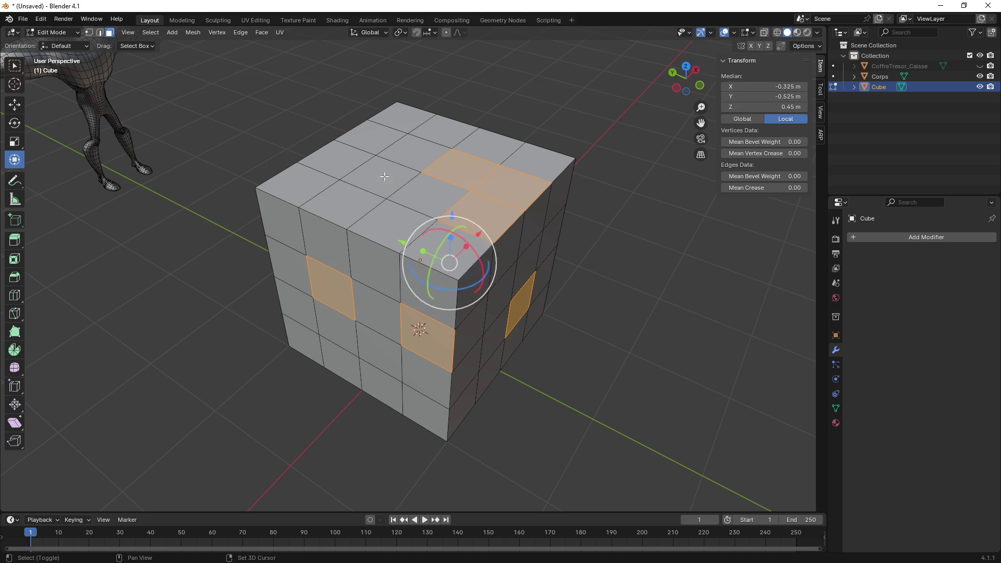
middle_drag(411, 170, 444, 173)
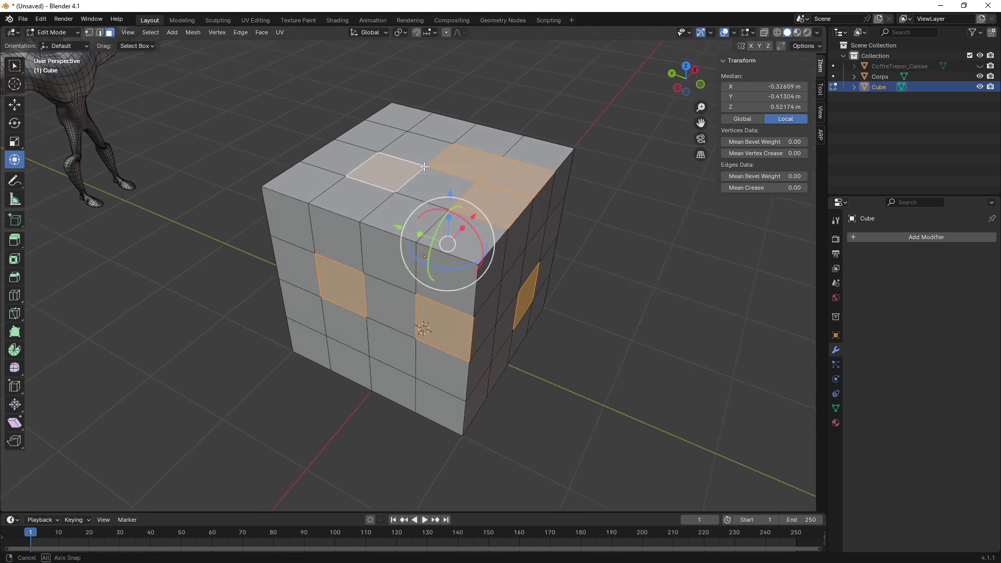
shift+click(480, 164)
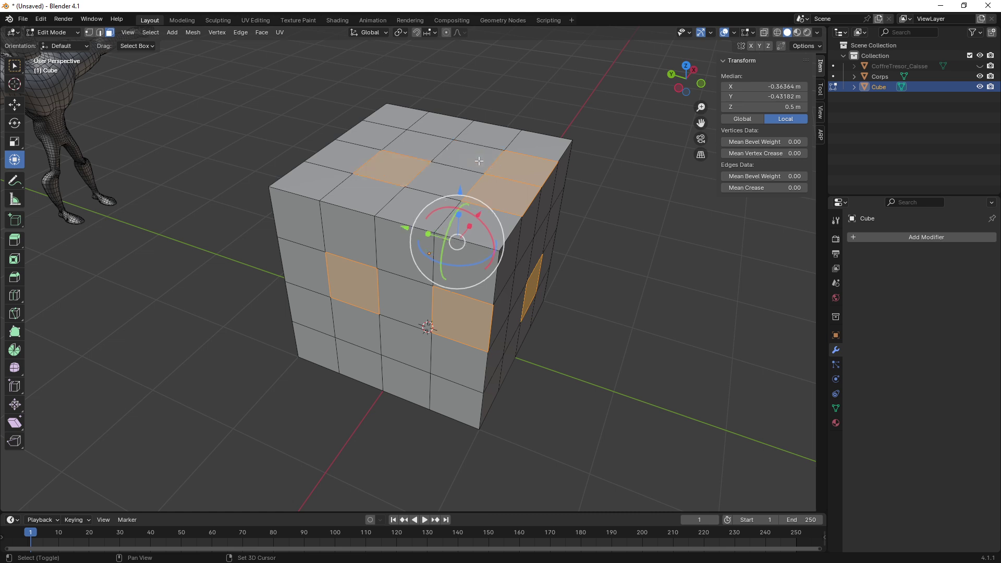
shift+click(492, 196)
shift+click(457, 184)
Add two more top faces, then click empty space to clear the selection
shift+click(464, 162)
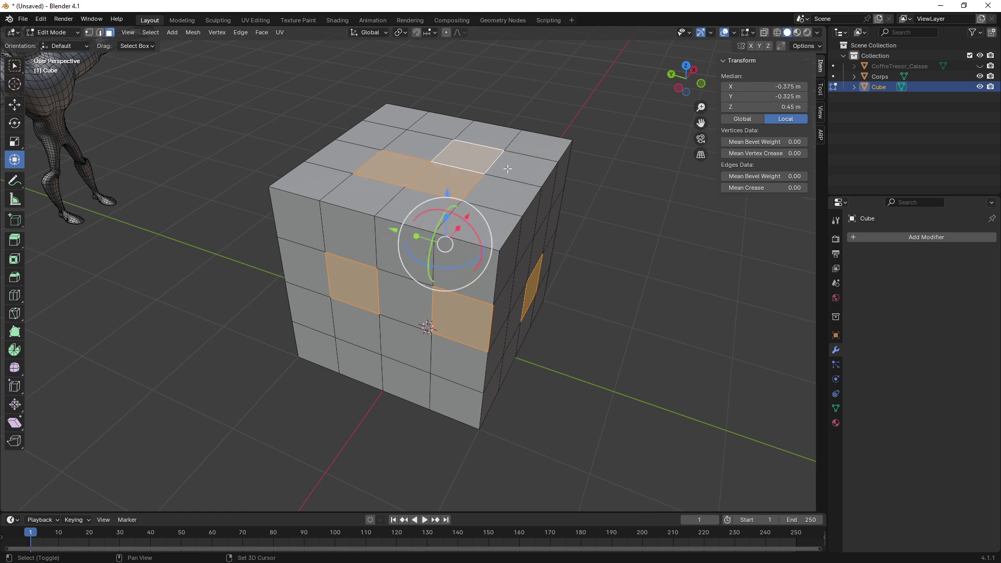
shift+click(507, 169)
middle_drag(508, 169, 427, 198)
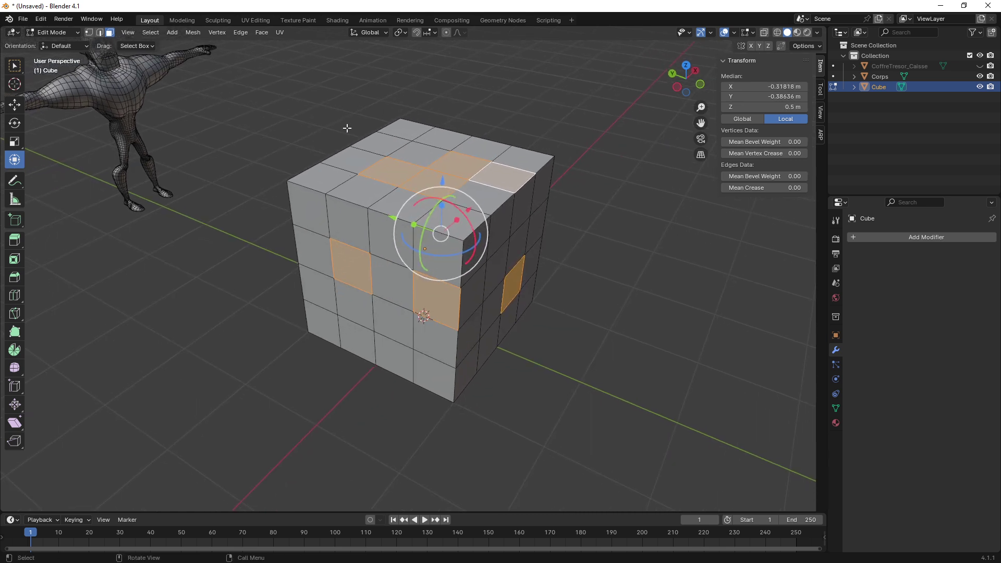
click(287, 100)
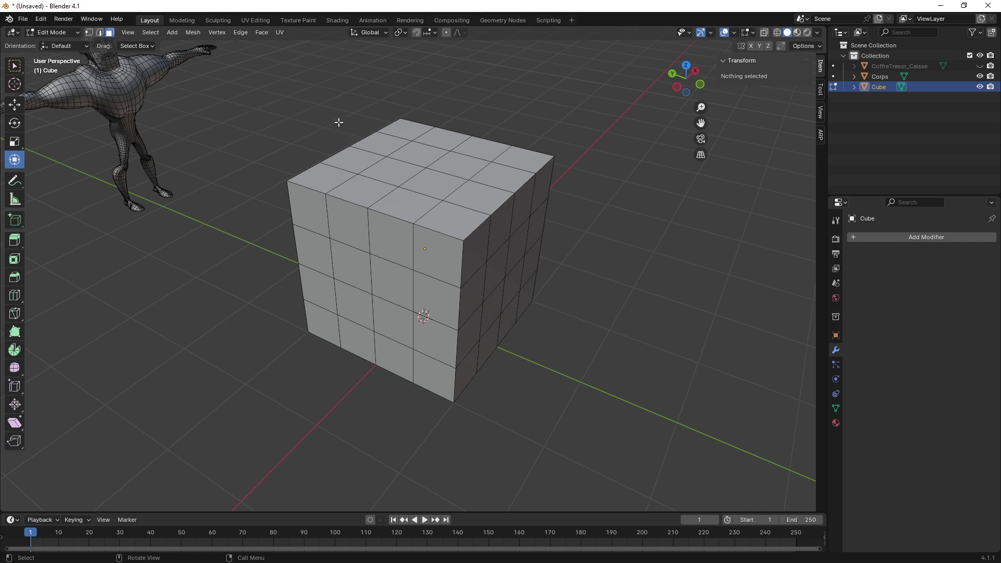
Box-select the cube's upper faces, clearing and redrawing the rectangle twice
mouse_move(339, 123)
mouse_down()
mouse_move(514, 273)
mouse_move(515, 299)
mouse_up()
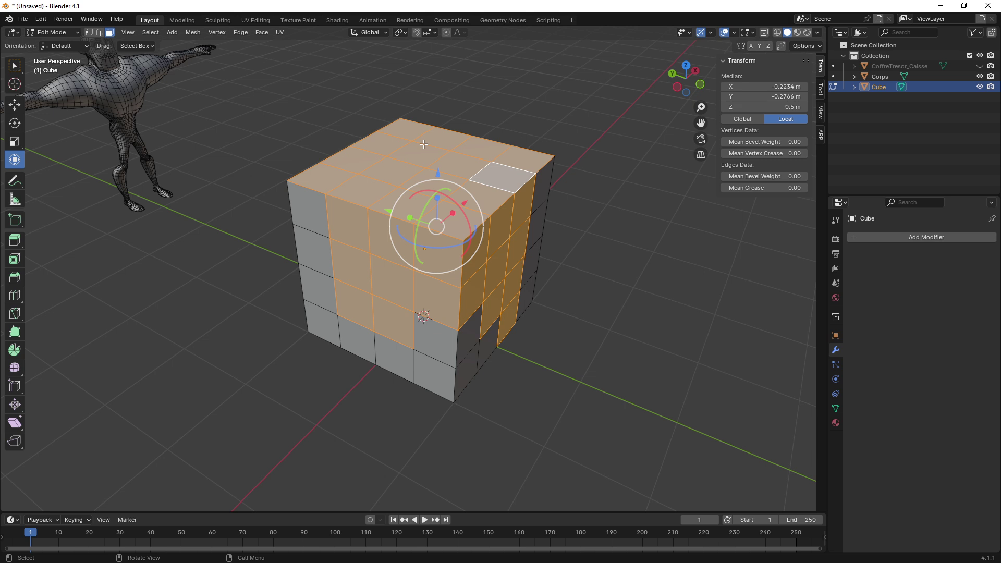
click(327, 108)
mouse_move(343, 97)
mouse_down()
mouse_move(433, 152)
mouse_move(500, 292)
mouse_up()
click(371, 96)
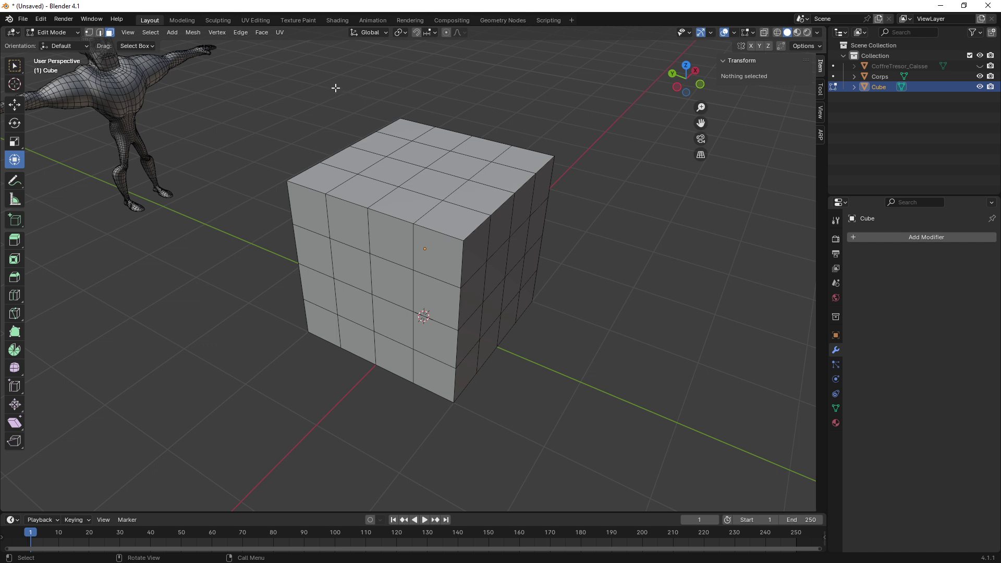
mouse_move(336, 88)
mouse_down()
mouse_move(447, 157)
mouse_move(509, 279)
mouse_up()
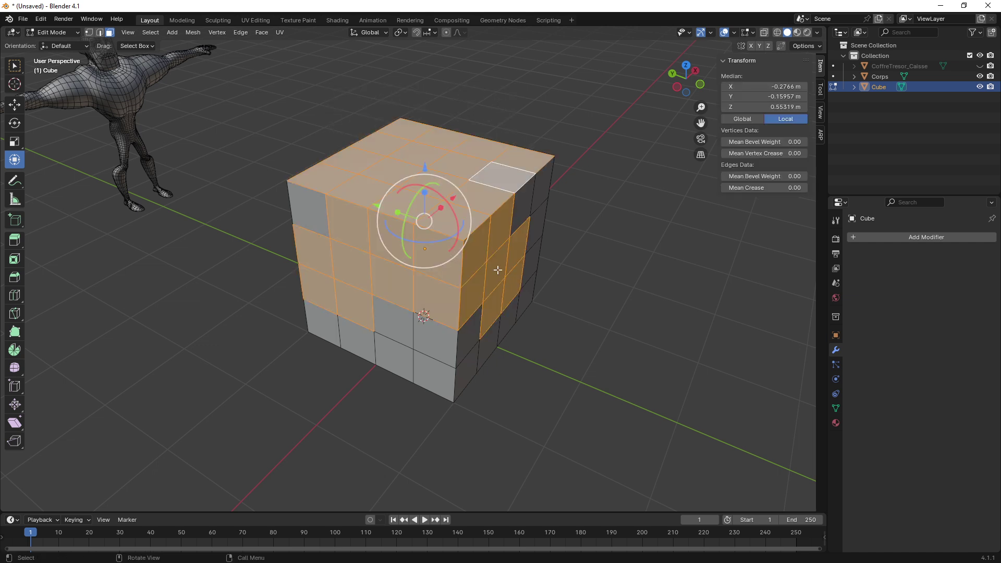
scroll(464, 255, up, 2)
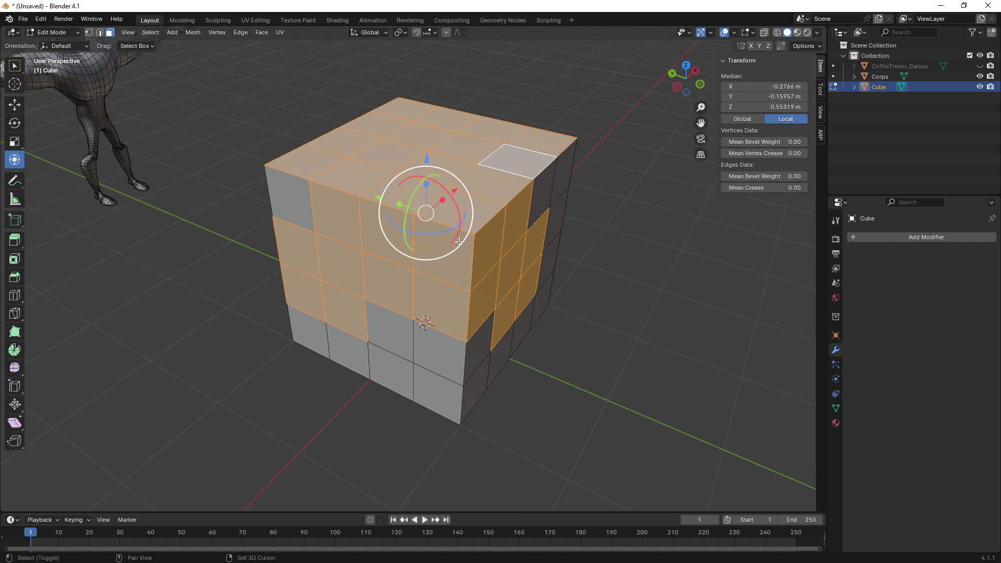
shift+middle_drag(458, 242, 439, 251)
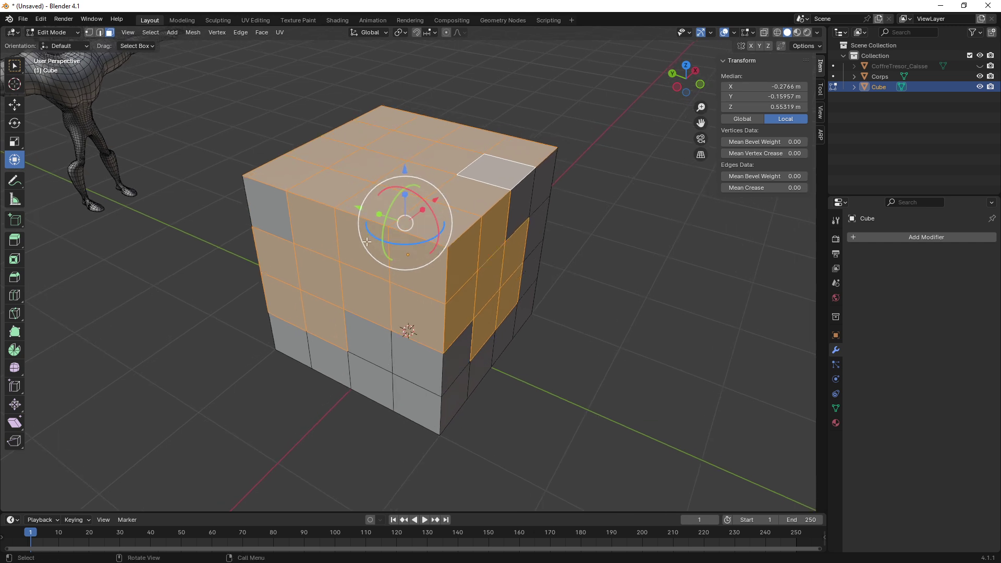
mouse_move(375, 202)
middle_down()
mouse_move(558, 204)
mouse_move(604, 189)
mouse_move(580, 134)
mouse_move(419, 205)
middle_up()
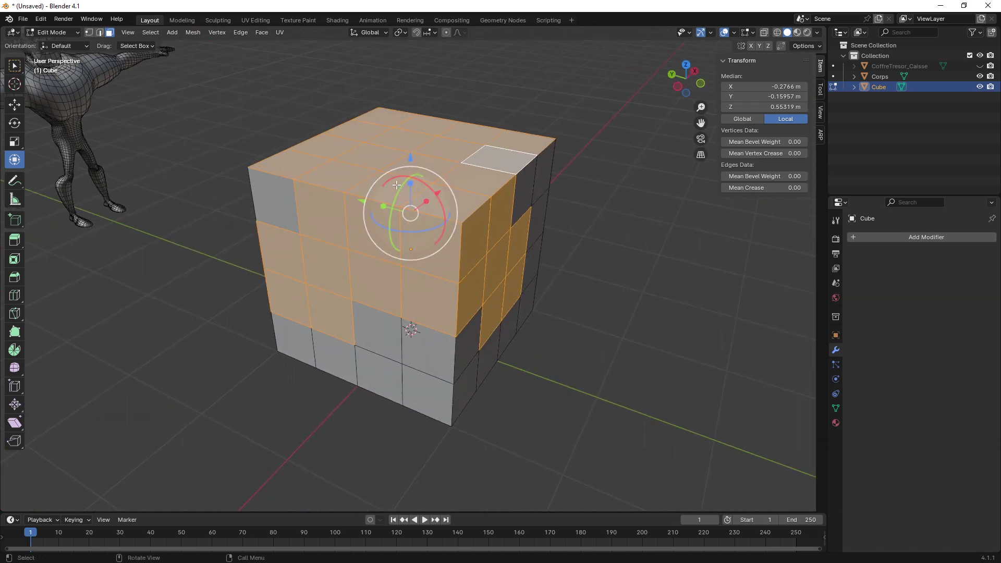
Undo and redo the face selection, then turn on X-ray with Alt+Z
key(ctrl+z)
key(ctrl+z)
mouse_move(365, 129)
middle_down()
mouse_move(451, 200)
mouse_move(376, 209)
mouse_move(405, 218)
mouse_move(392, 236)
mouse_move(402, 238)
middle_up()
key(ctrl+shift+z)
key(alt+z)
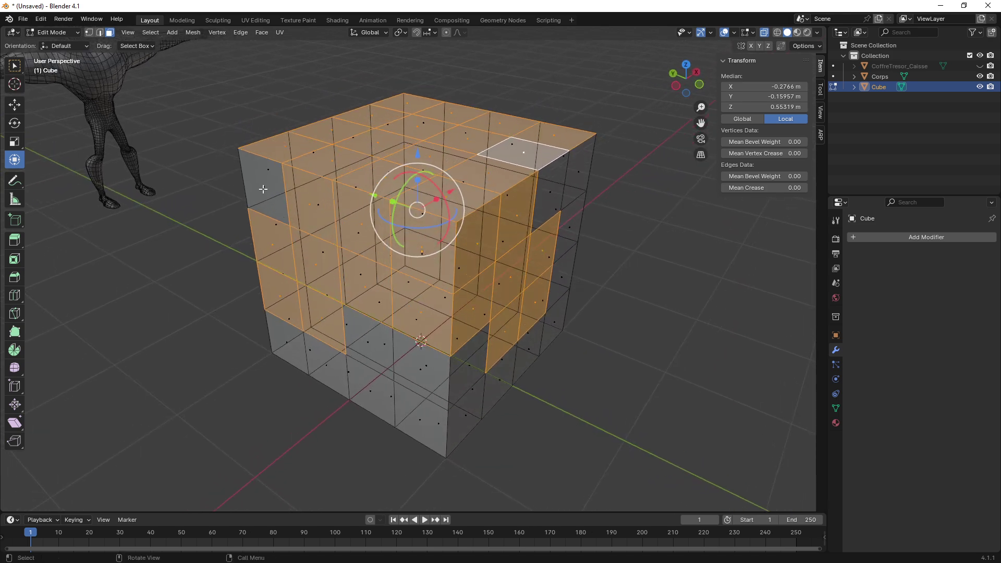
In X-ray, select a left side face, box-select the upper-left region, then clear it
click(264, 190)
mouse_move(264, 190)
middle_down()
mouse_move(371, 224)
mouse_move(391, 215)
mouse_move(320, 234)
mouse_move(394, 212)
mouse_move(409, 264)
mouse_move(404, 238)
mouse_move(422, 247)
mouse_move(422, 232)
mouse_move(374, 171)
middle_up()
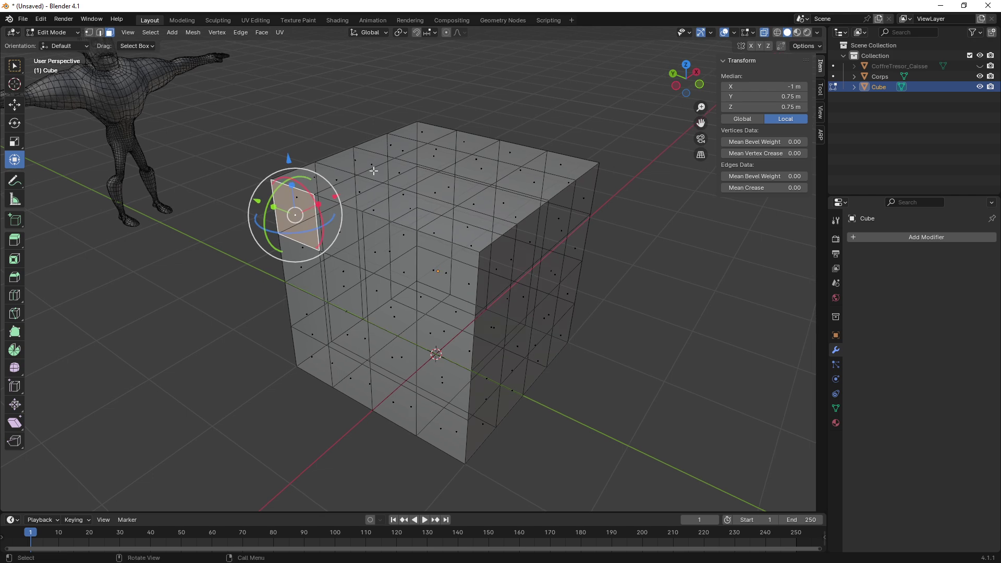
drag(318, 87, 529, 288)
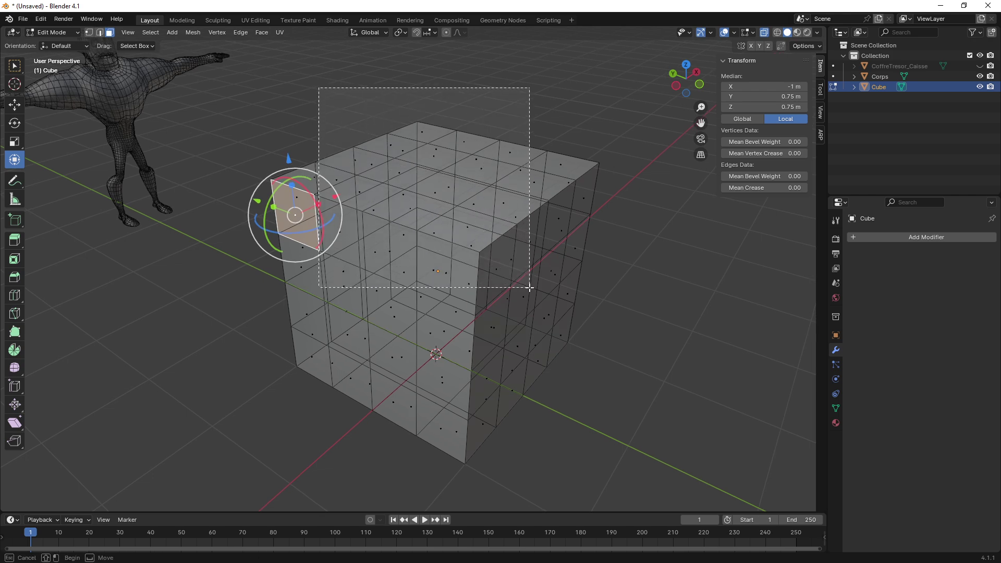
mouse_move(449, 235)
middle_down()
mouse_move(599, 224)
mouse_move(452, 230)
mouse_move(366, 157)
middle_up()
click(315, 129)
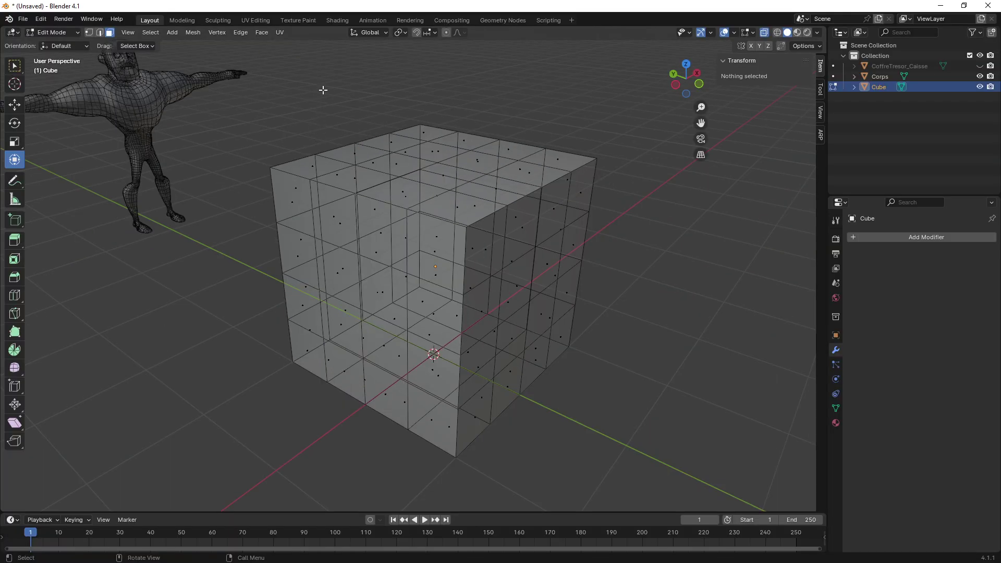
Bring back hidden faces, box-select the upper-left face block, and turn X-ray off
mouse_move(322, 87)
mouse_down()
mouse_move(379, 217)
mouse_move(537, 298)
mouse_up()
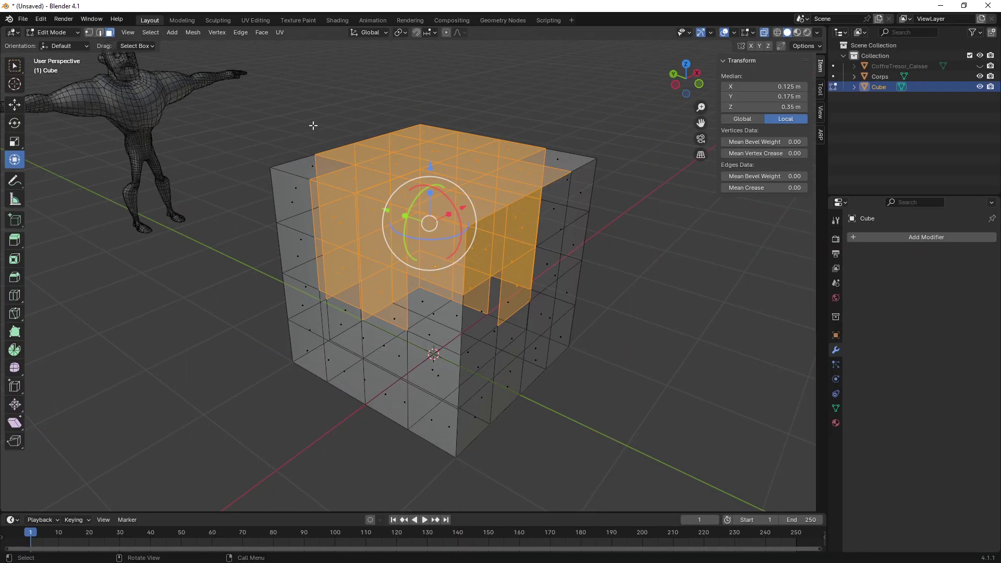
key(x)
click(290, 104)
drag(304, 68, 497, 295)
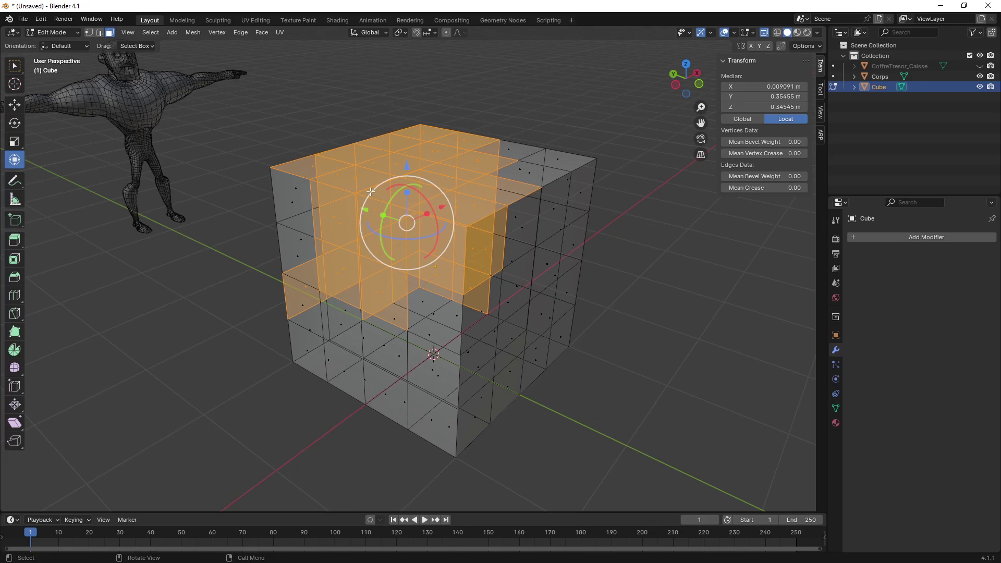
mouse_move(475, 123)
middle_down()
mouse_move(440, 177)
mouse_move(444, 162)
middle_up()
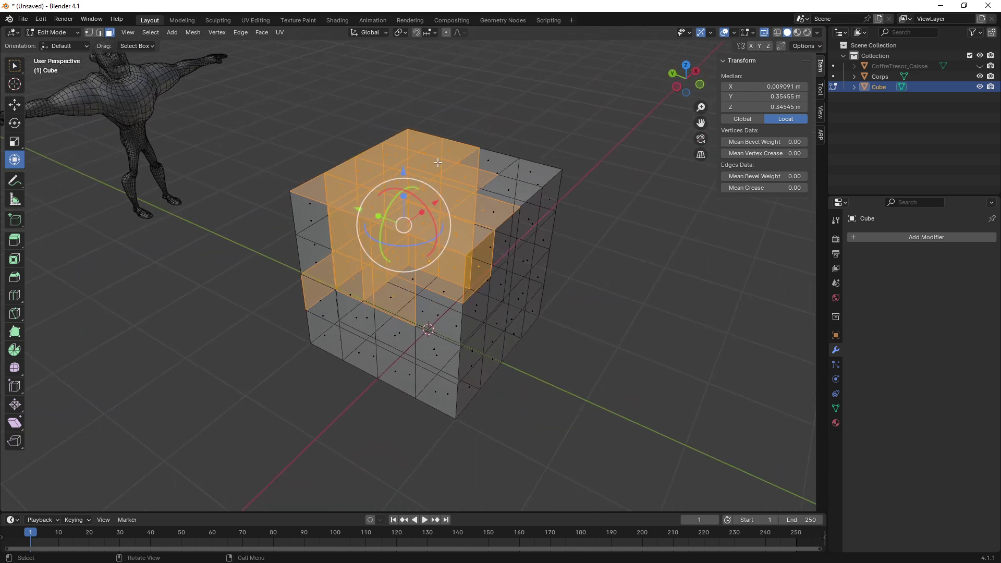
key(alt+z)
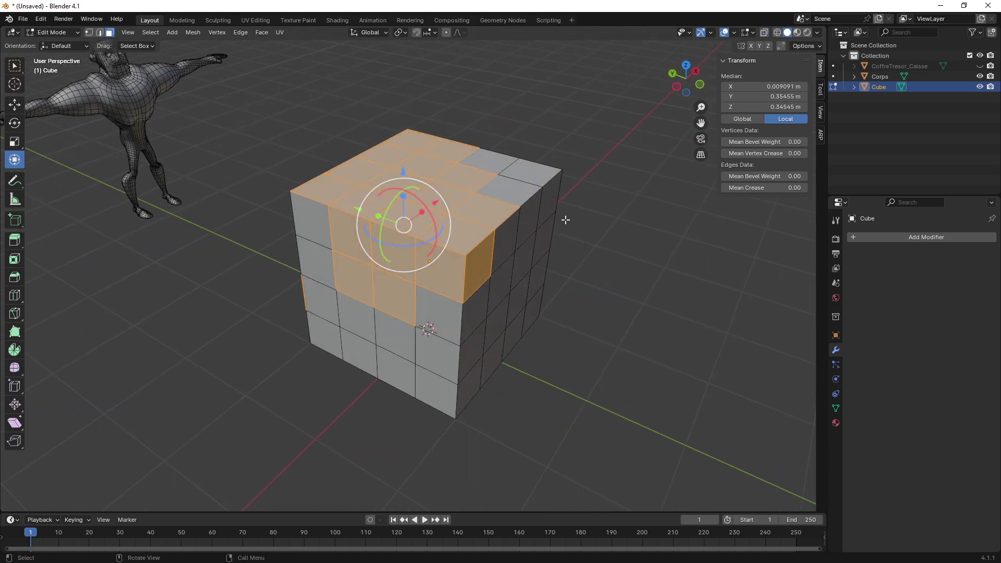
mouse_move(574, 226)
ctrl+middle_down()
mouse_move(449, 205)
mouse_move(475, 189)
ctrl+middle_up()
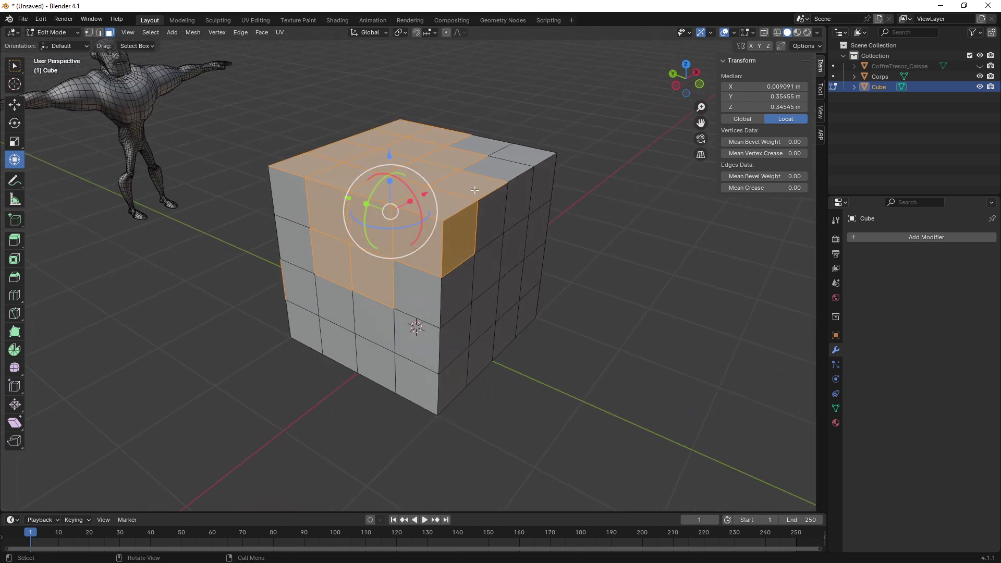
Box-select a corner block of faces and show the Select menu's All/None/Invert commands
click(614, 252)
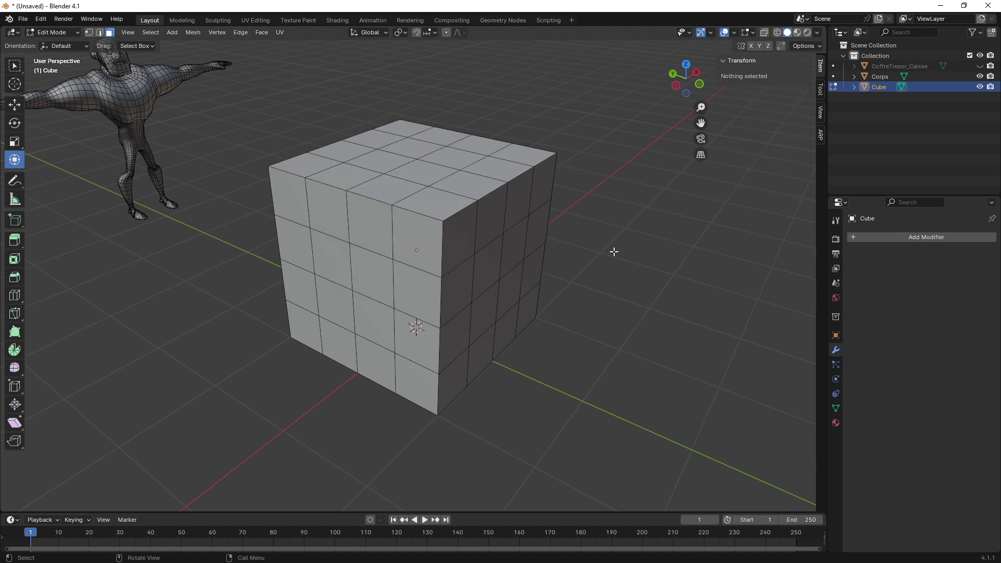
mouse_move(467, 235)
middle_down()
mouse_move(458, 226)
mouse_move(458, 239)
middle_up()
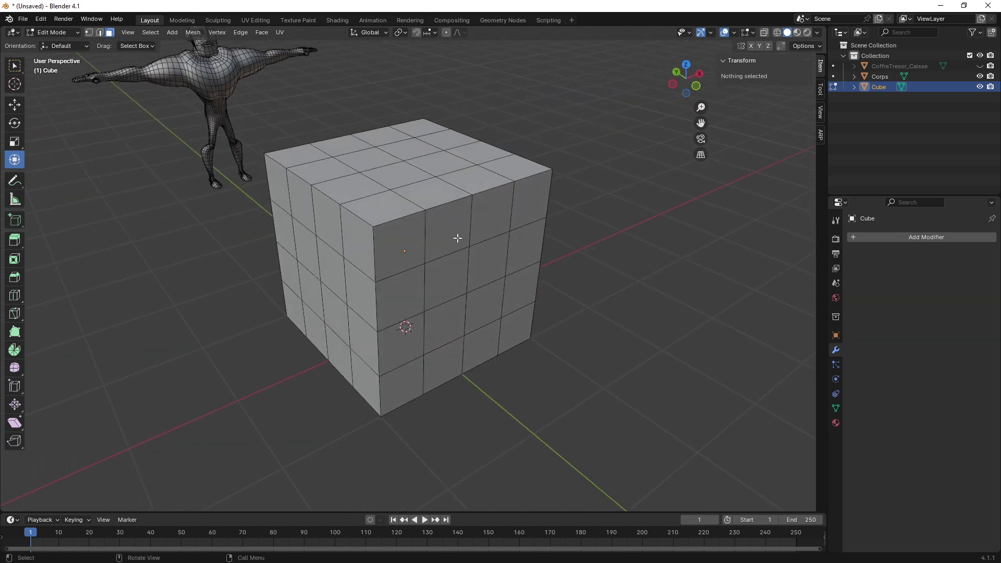
drag(292, 141, 428, 271)
shift+middle_drag(411, 224, 440, 240)
click(151, 32)
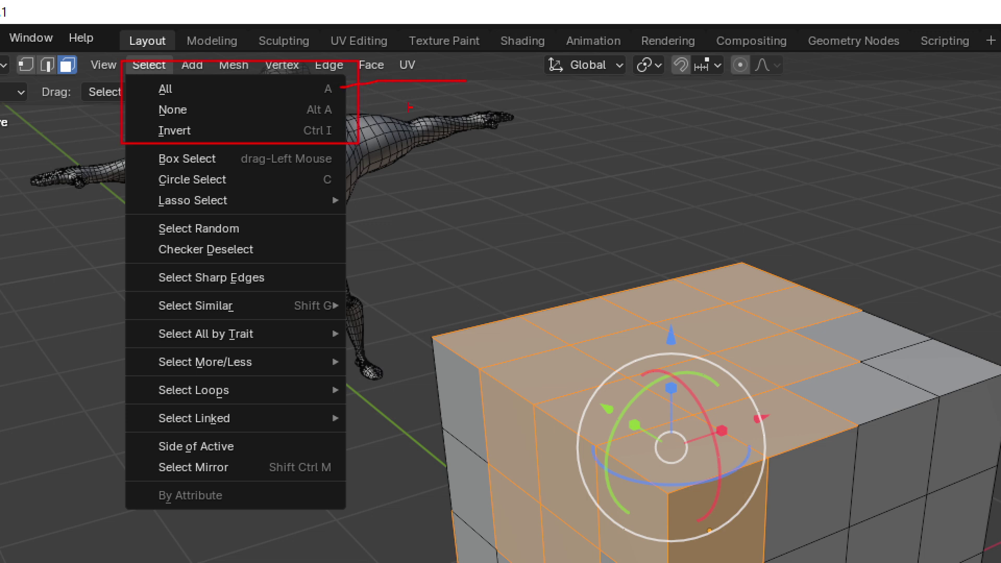
drag(347, 114, 469, 125)
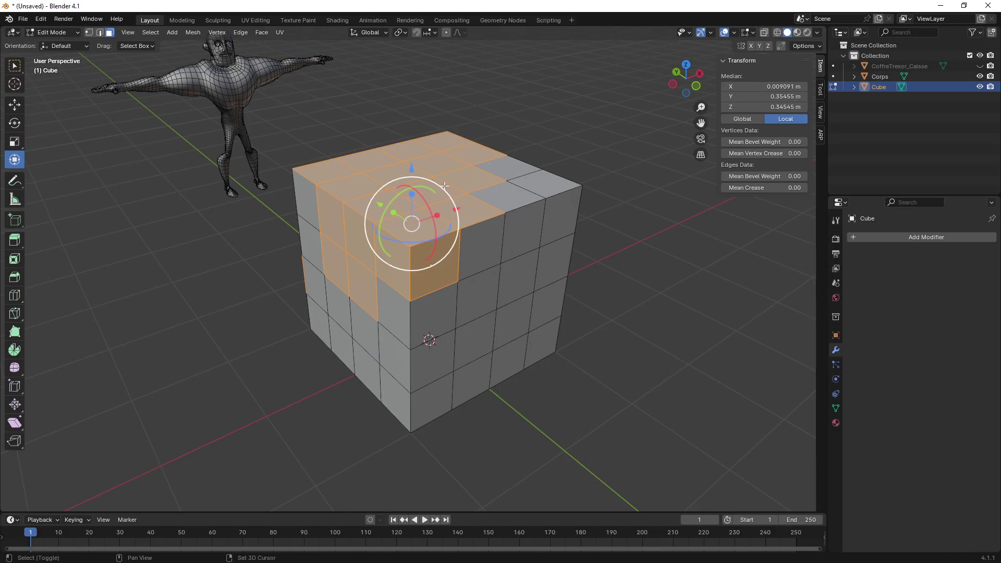
middle_drag(365, 172, 435, 157)
Select all faces, deselect with Alt+A, then pick four front faces
key(a)
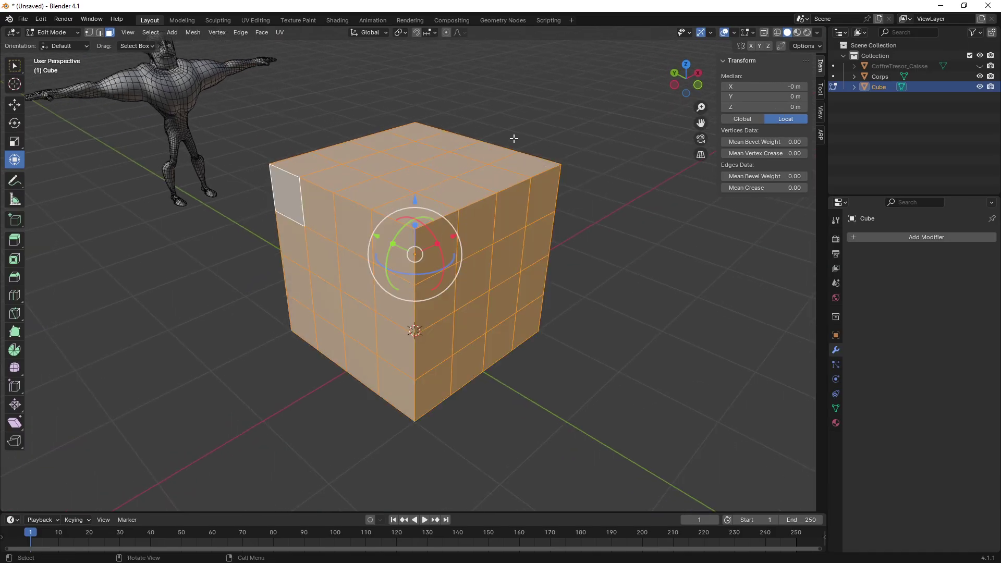
mouse_move(514, 138)
middle_down()
mouse_move(416, 164)
mouse_move(462, 165)
mouse_move(435, 161)
middle_up()
key(alt+a)
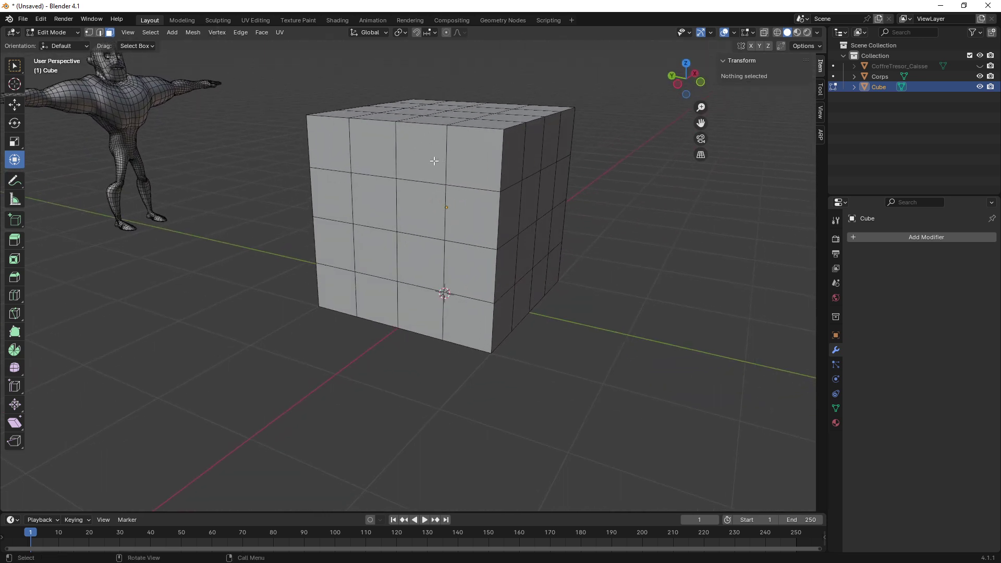
click(376, 206)
shift+click(419, 213)
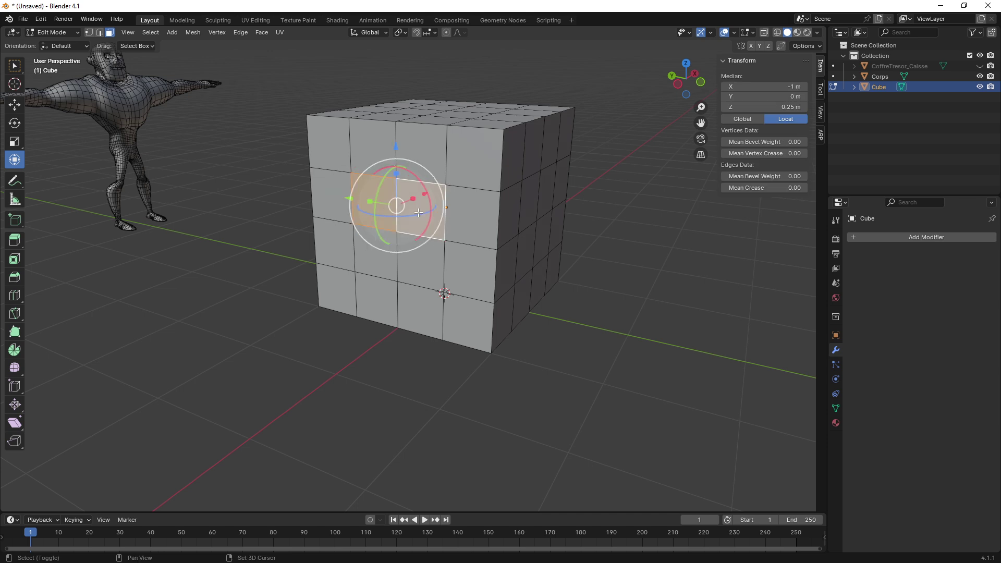
shift+click(416, 263)
shift+click(375, 254)
Turn X-ray back on and select a single face on the cube's top
mouse_move(433, 289)
middle_down()
mouse_move(428, 269)
mouse_move(480, 223)
middle_up()
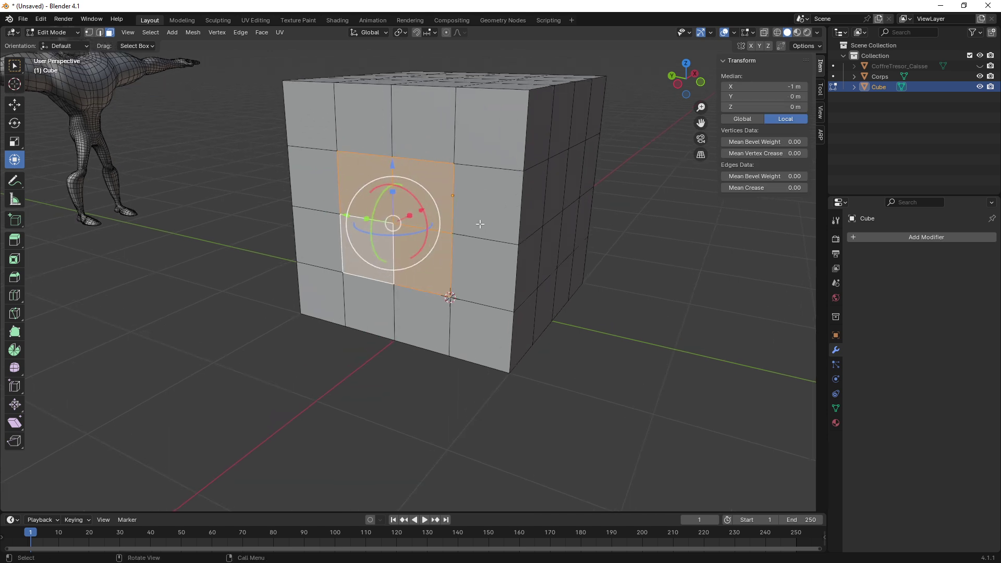
key(alt+z)
scroll(364, 105, down, 4)
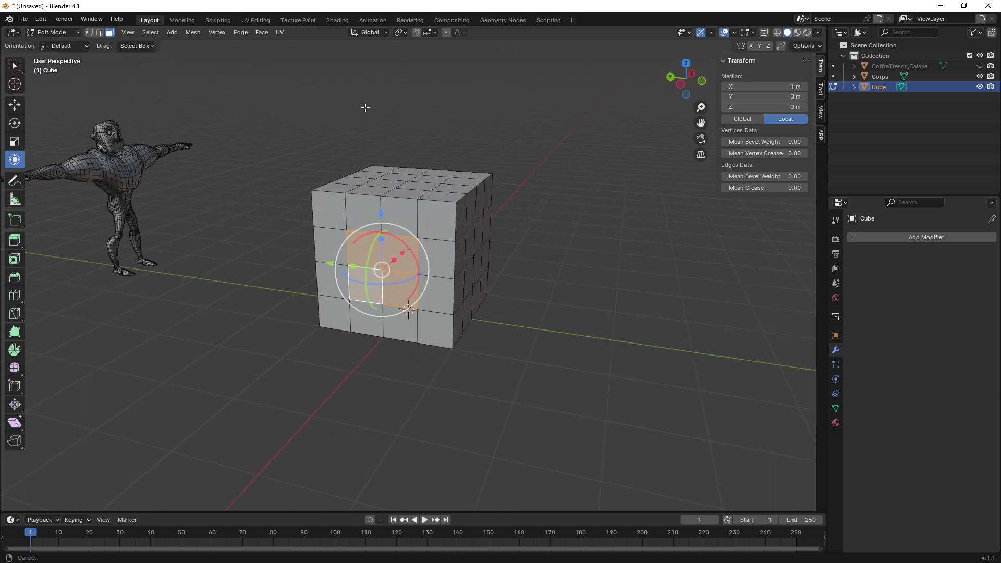
mouse_move(364, 104)
middle_down()
mouse_move(400, 160)
mouse_move(396, 172)
middle_up()
click(394, 178)
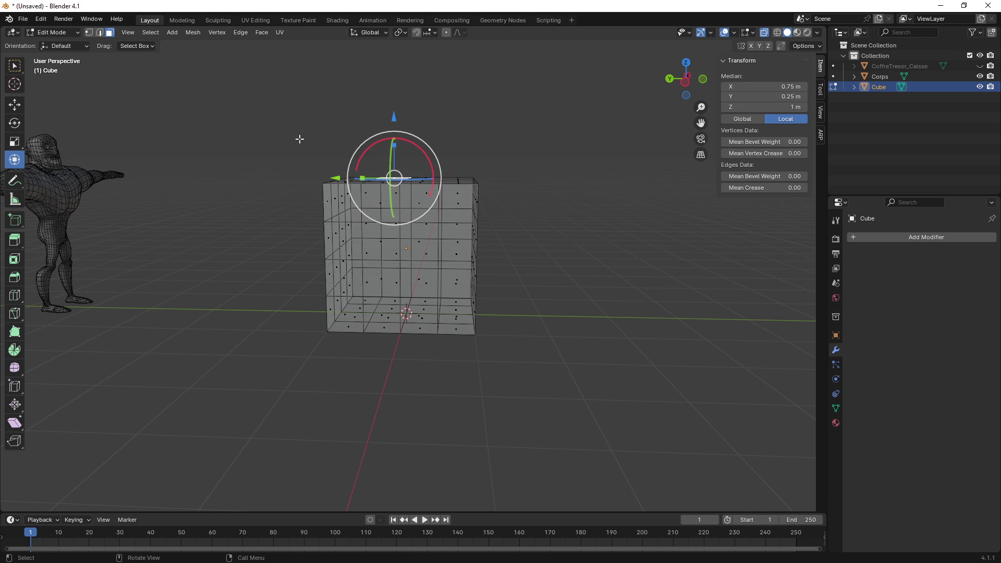
Box-select top, front and side faces, then Ctrl-deselect the lower-left front block
drag(289, 130, 504, 211)
middle_drag(504, 211, 377, 203)
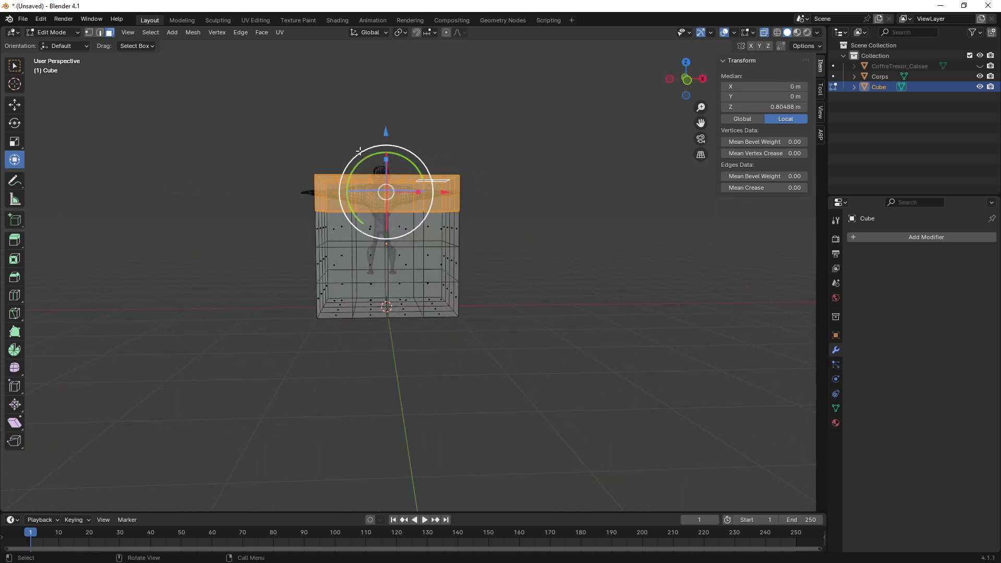
shift+drag(330, 123, 480, 328)
mouse_move(480, 328)
middle_down()
mouse_move(487, 279)
mouse_move(541, 279)
middle_up()
shift+drag(563, 339, 341, 257)
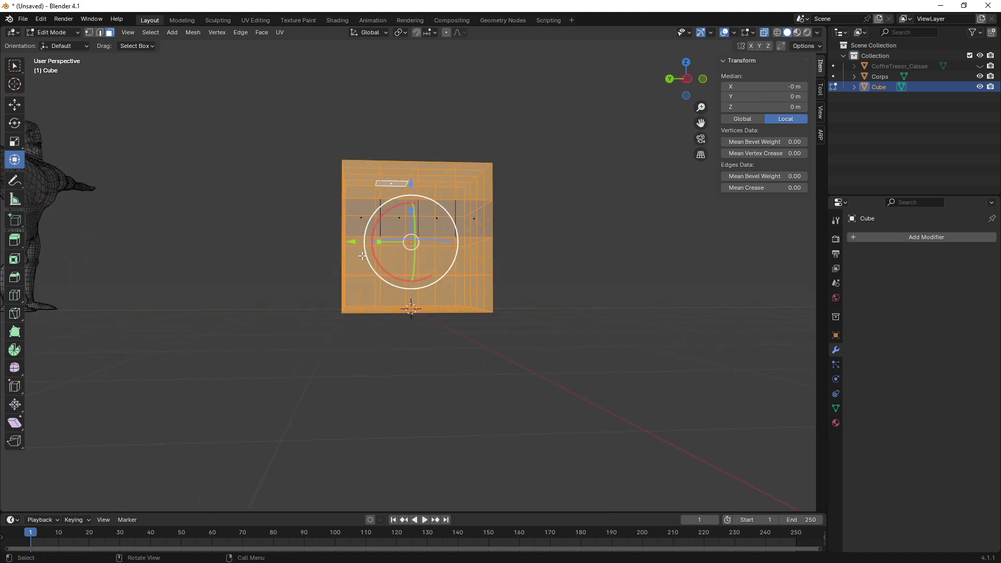
mouse_move(532, 268)
middle_down()
mouse_move(569, 294)
mouse_move(521, 287)
middle_up()
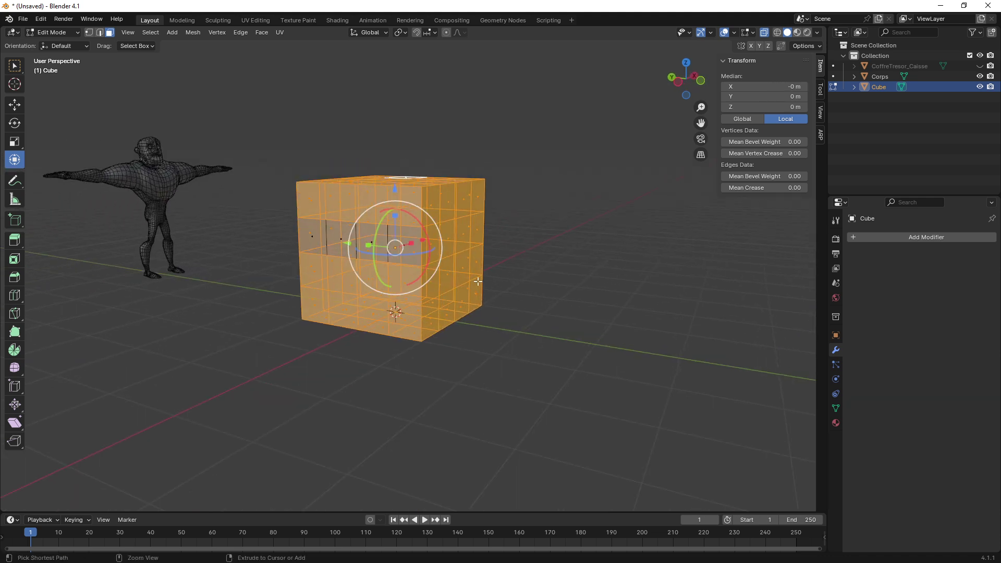
ctrl+drag(305, 227, 417, 326)
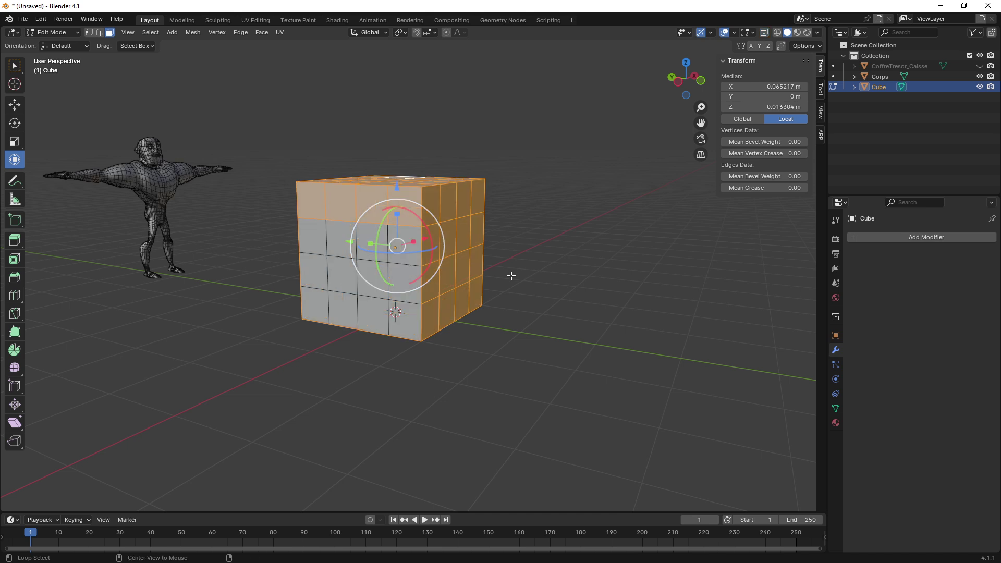
Deselect all, pick a 2x2 block of front faces, then invert the face selection
key(alt+a)
ctrl+middle_drag(520, 272, 423, 258)
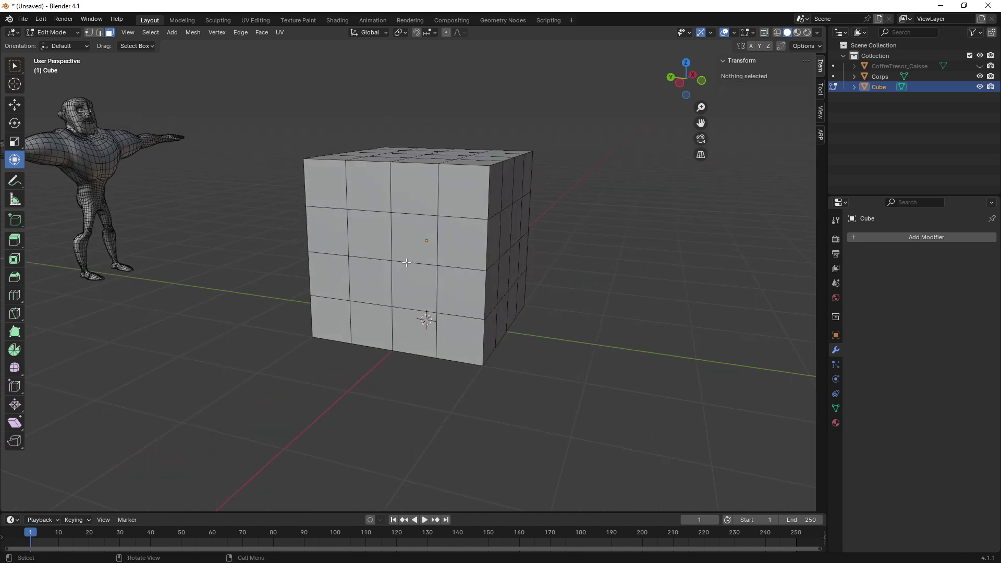
scroll(358, 234, up, 3)
click(355, 223)
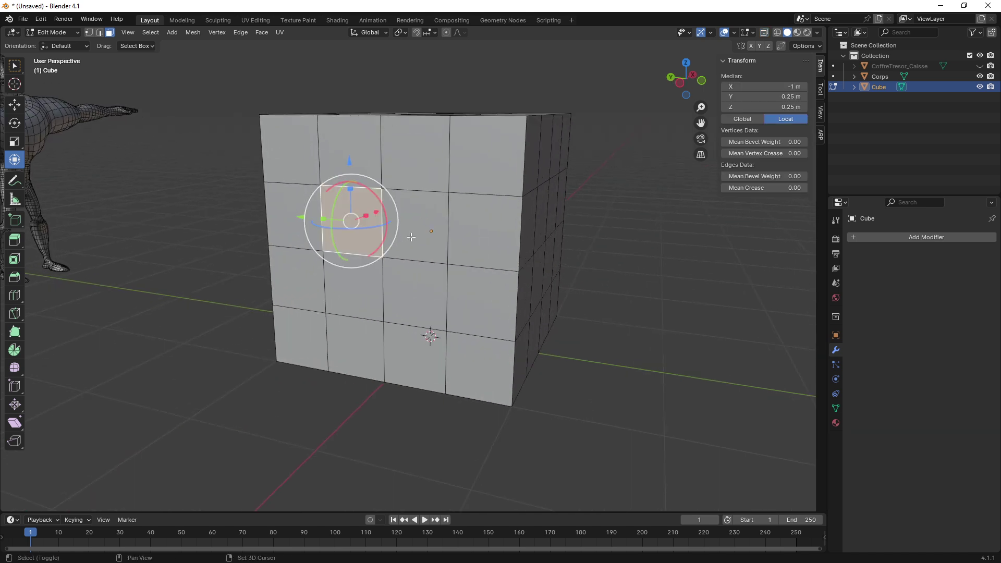
shift+click(415, 227)
shift+click(416, 294)
shift+click(365, 280)
key(ctrl+i)
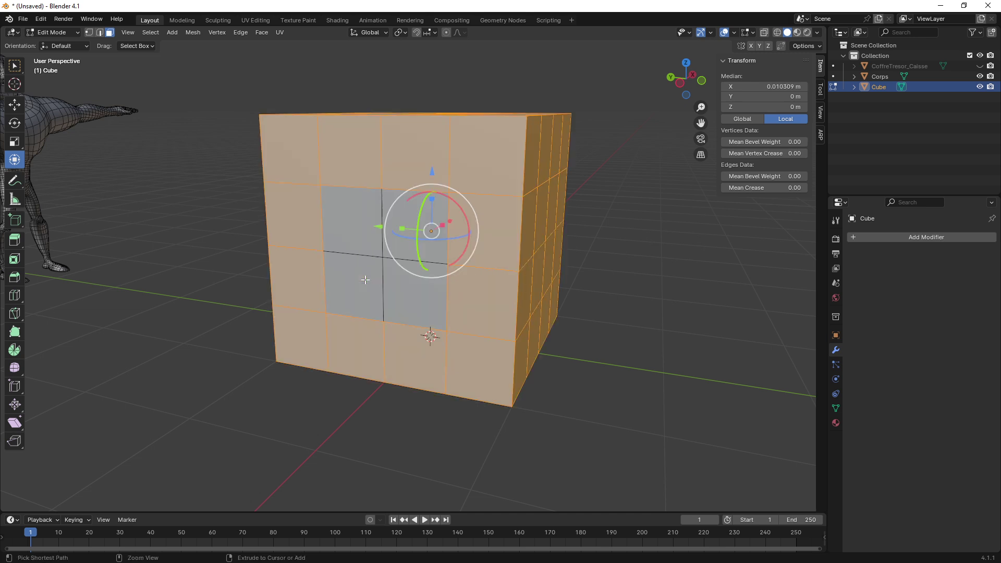
middle_drag(599, 289, 542, 295)
Return to Object Mode, select the character Corps and centre the view on it
key(Tab)
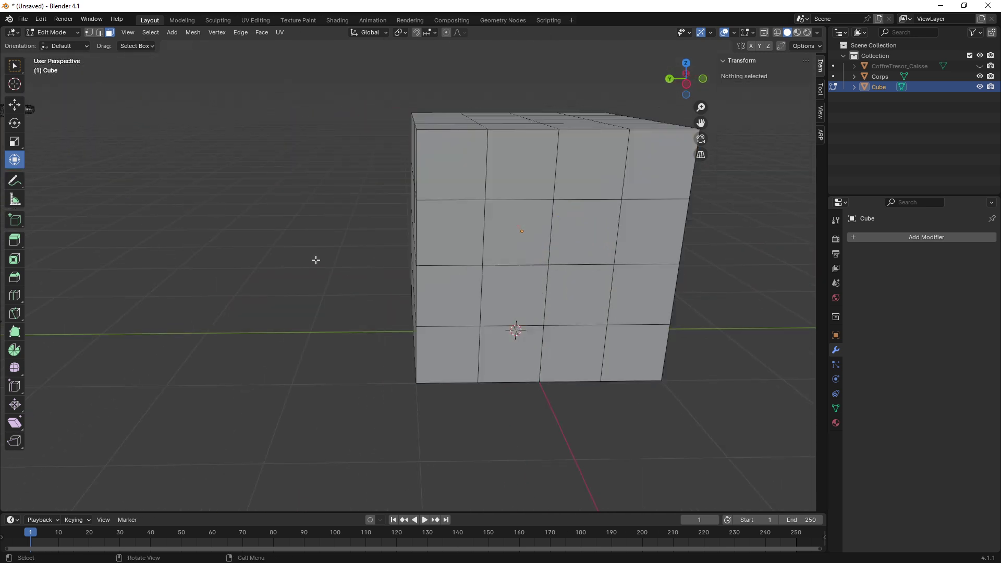
key(ctrl+Tab)
middle_drag(270, 216, 469, 266)
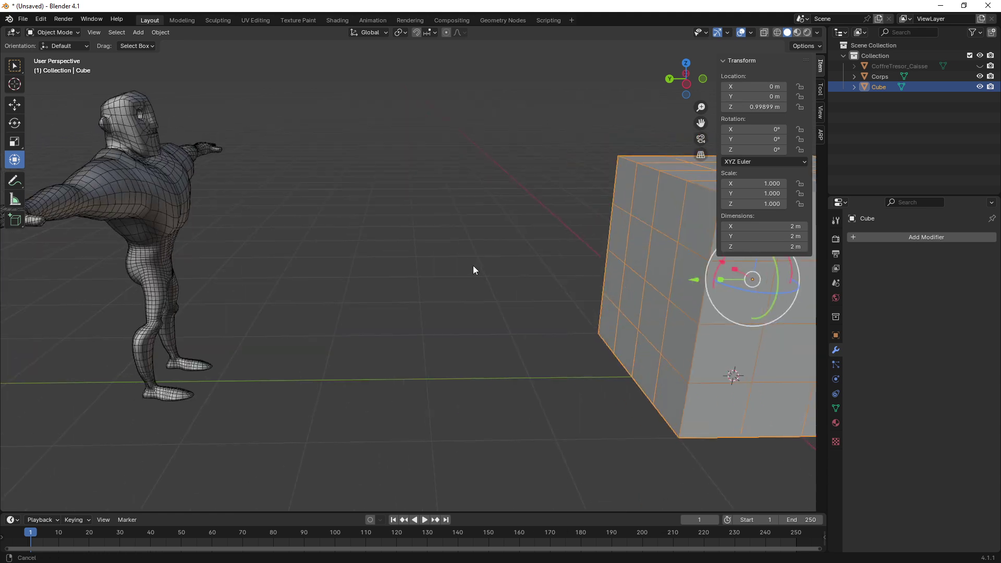
click(136, 124)
key(KP_Decimal)
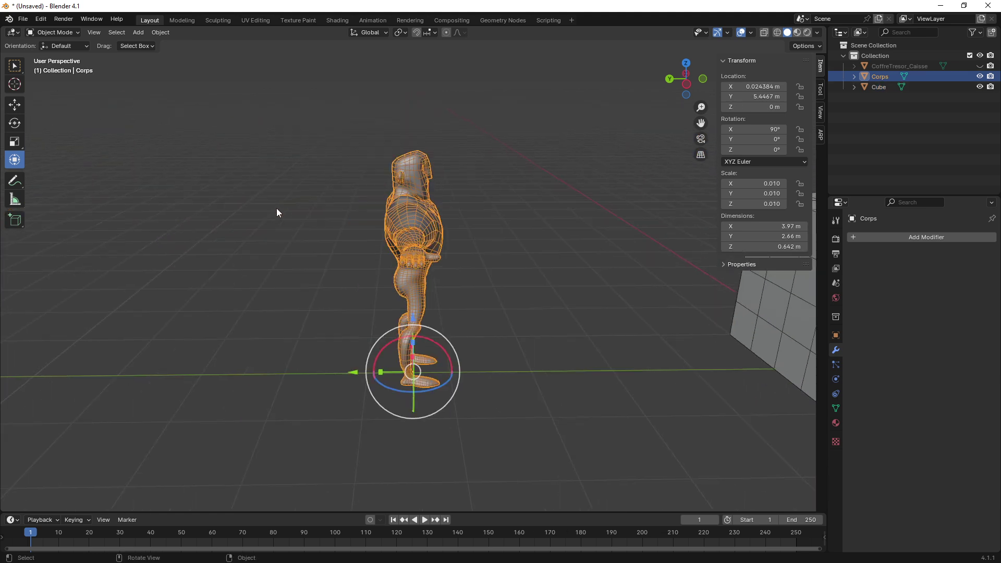
mouse_move(479, 246)
middle_down()
mouse_move(389, 242)
mouse_move(459, 247)
mouse_move(444, 149)
mouse_move(437, 189)
mouse_move(399, 178)
middle_up()
scroll(389, 242, up, 4)
scroll(387, 237, down, 1)
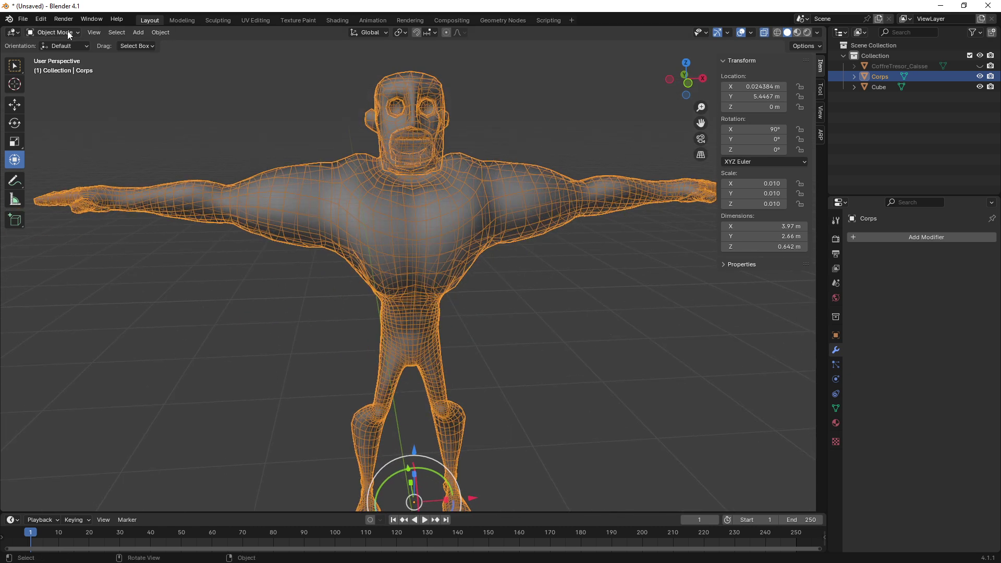
In Edit Mode with X-ray on, box-select the character's head faces from front view
key(Tab)
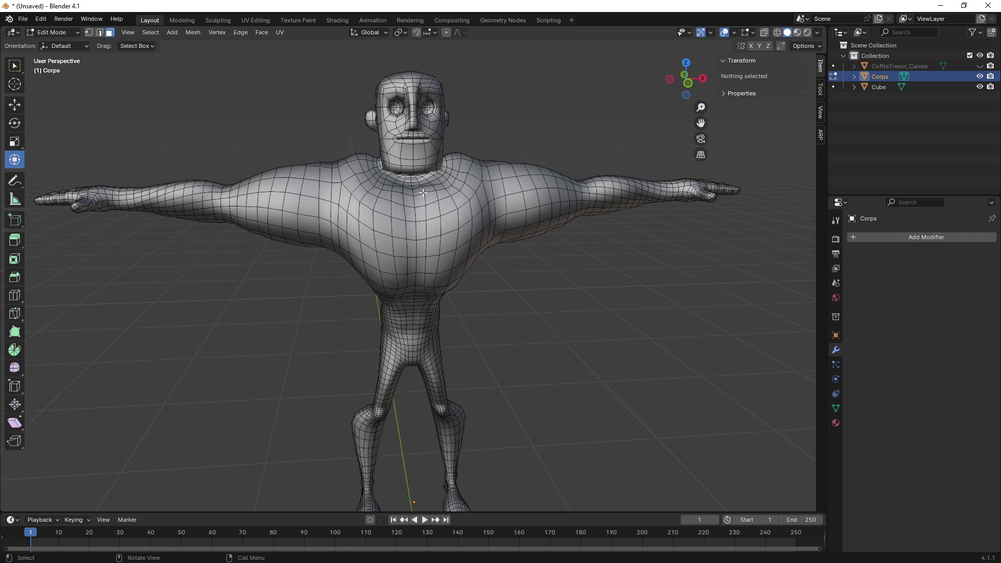
key(alt+z)
scroll(417, 224, up, 1)
scroll(413, 254, up, 2)
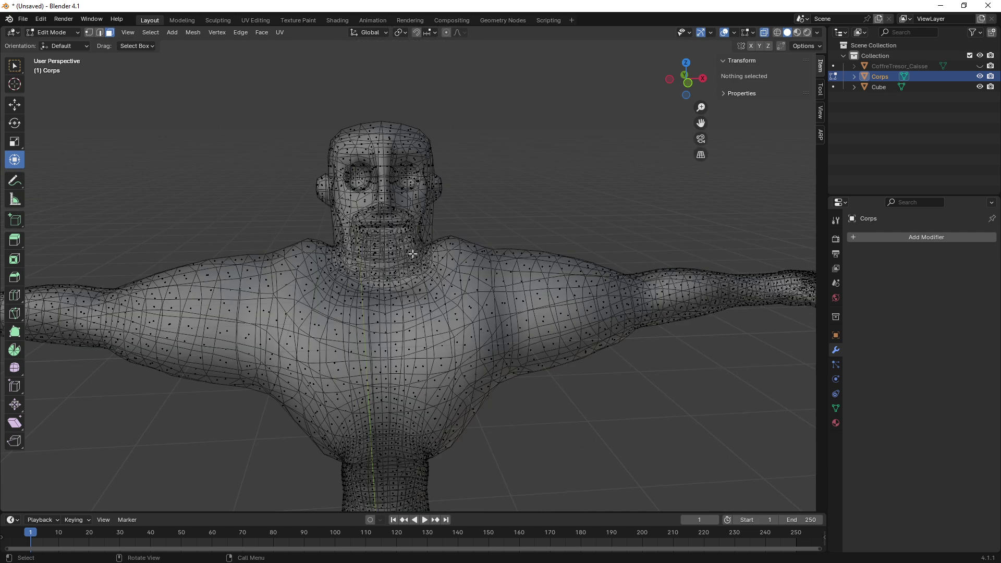
key(KP_1)
drag(282, 92, 481, 235)
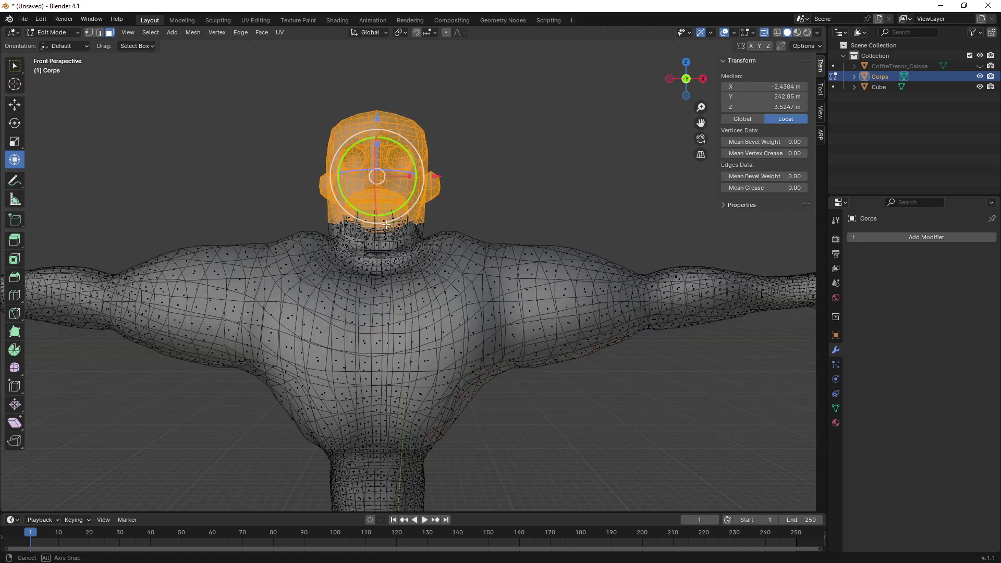
middle_drag(385, 225, 432, 257)
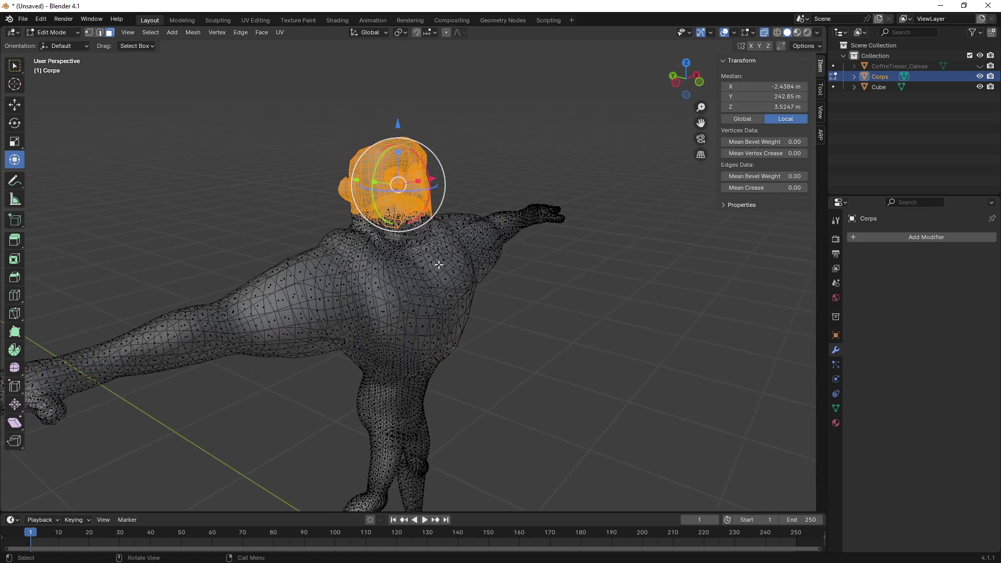
Grow the head selection twice onto neck and shoulders, then shrink it twice back
key(ctrl+KP_Add)
key(ctrl+KP_Add)
key(ctrl+KP_Add)
key(ctrl+KP_Add)
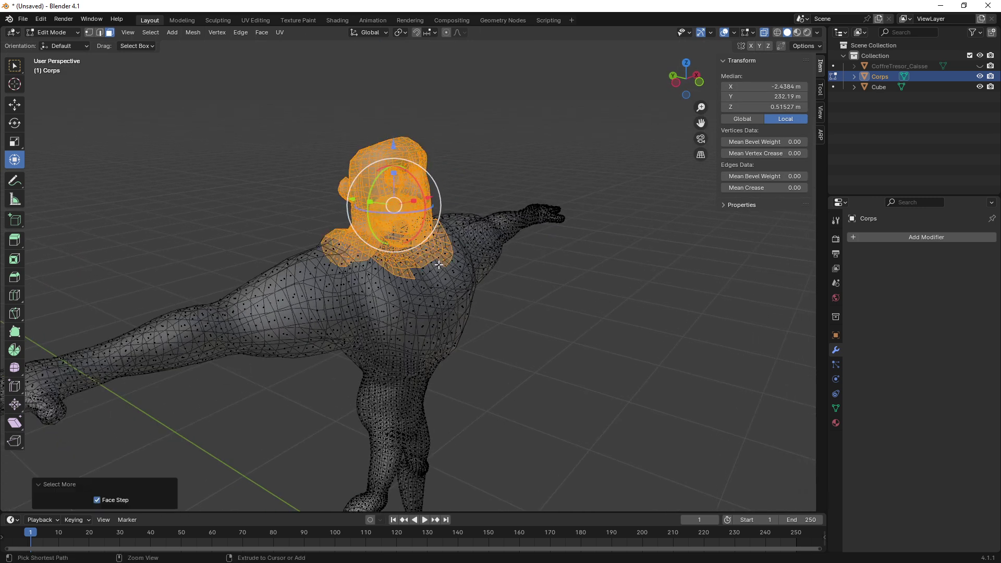
key(ctrl+KP_Add)
key(ctrl+KP_Add)
key(ctrl+KP_Subtract)
key(ctrl+KP_Subtract)
key(ctrl+KP_Subtract)
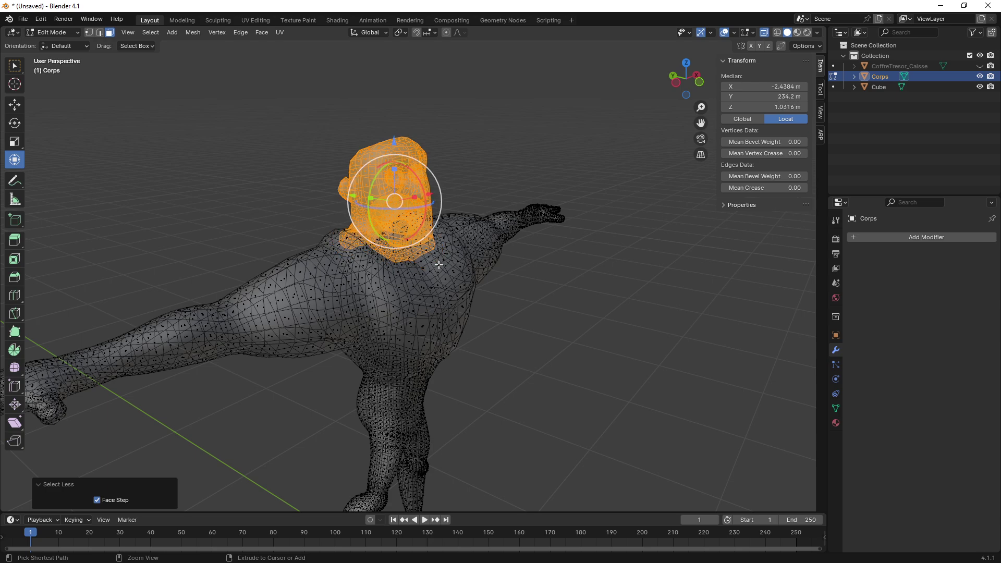
key(ctrl+KP_Subtract)
Invert the selection onto the body, turn X-ray off, then deselect all faces
mouse_move(439, 265)
middle_down()
mouse_move(461, 237)
mouse_move(243, 243)
middle_up()
scroll(461, 237, up, 3)
scroll(461, 237, up, 3)
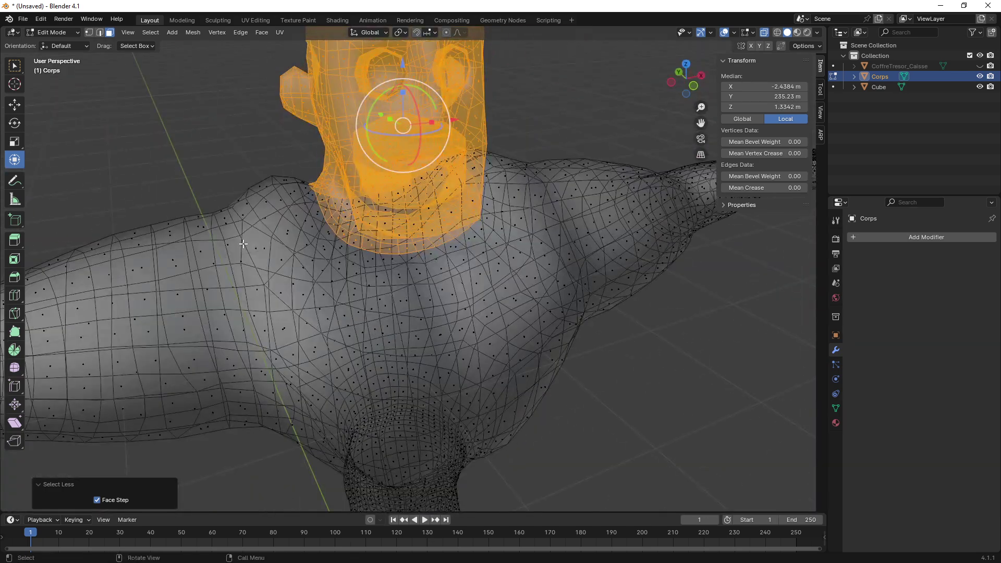
key(ctrl+i)
key(alt+z)
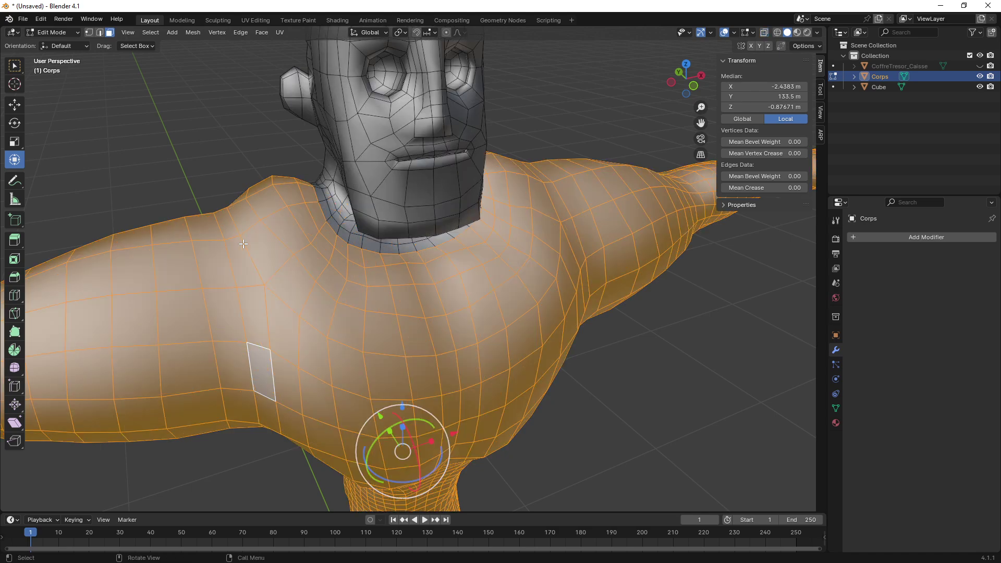
scroll(280, 179, down, 5)
mouse_move(281, 179)
middle_down()
mouse_move(468, 229)
mouse_move(606, 242)
mouse_move(501, 266)
mouse_move(471, 234)
mouse_move(486, 232)
mouse_move(494, 275)
mouse_move(458, 275)
mouse_move(460, 261)
mouse_move(427, 270)
mouse_move(465, 273)
mouse_move(464, 312)
mouse_move(355, 293)
mouse_move(376, 275)
mouse_move(340, 257)
mouse_move(413, 258)
middle_up()
key(alt+a)
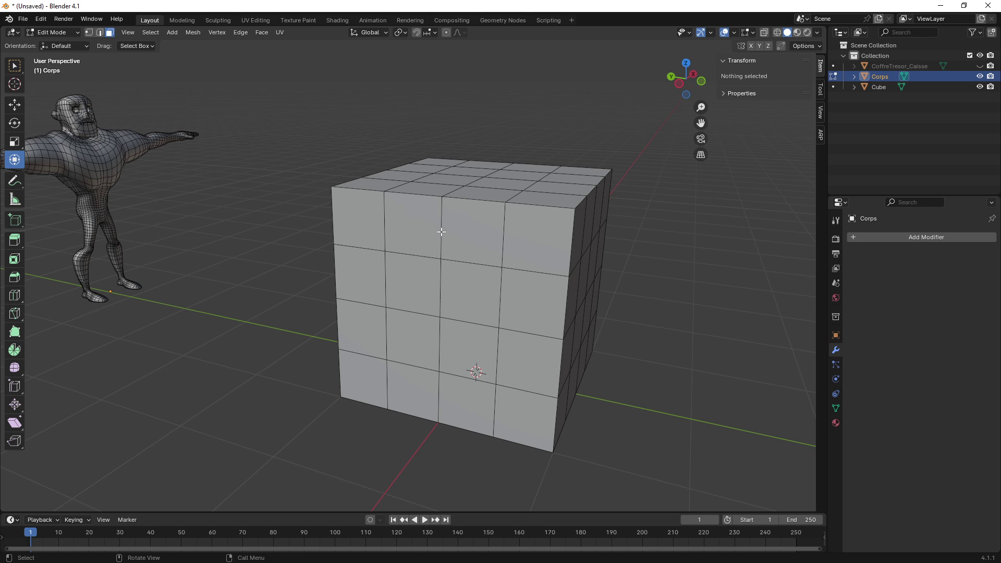
Switch the character back to Object Mode, select the Cube and enter Edit Mode
click(52, 32)
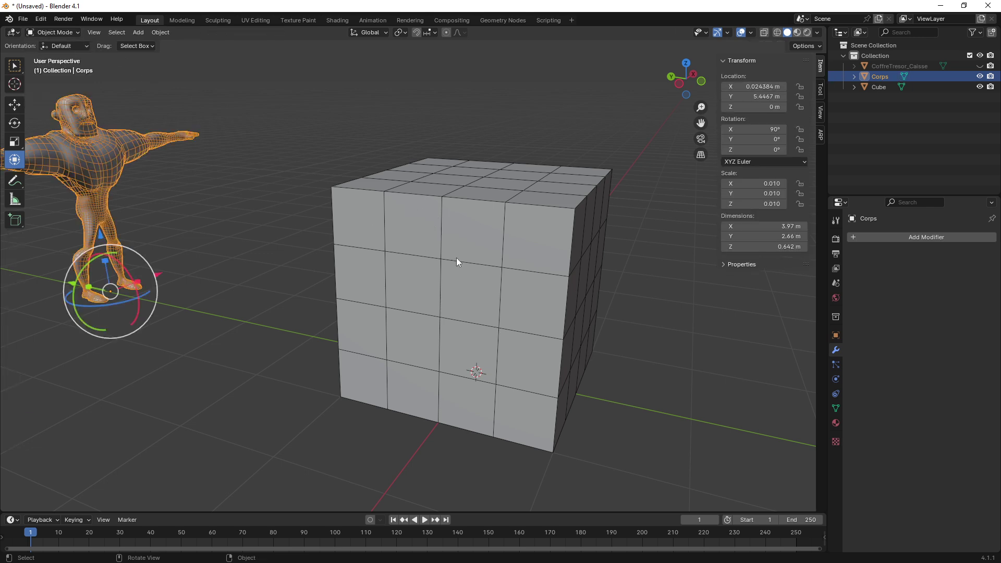
click(459, 211)
middle_drag(459, 212, 435, 210)
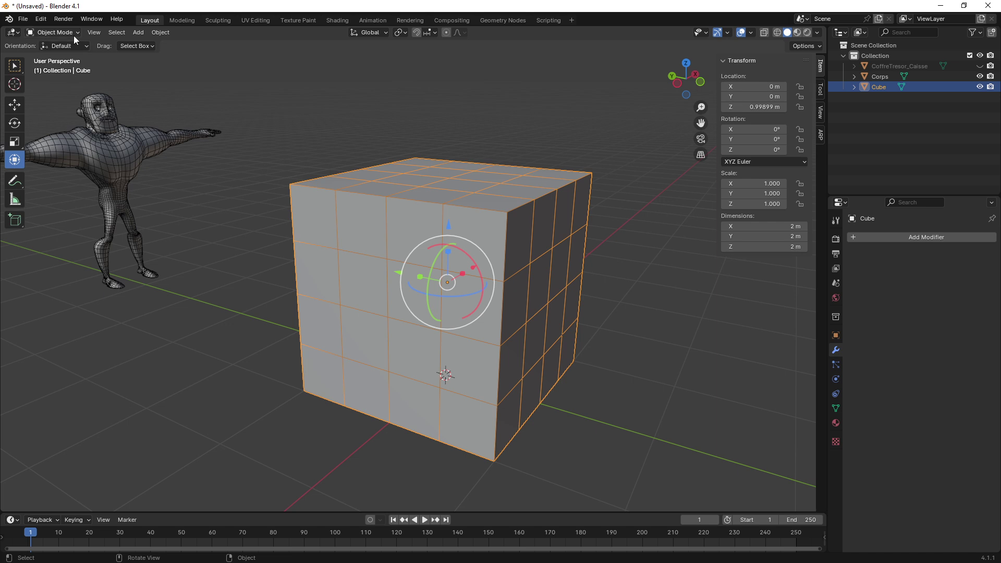
middle_drag(431, 262, 413, 237)
key(Tab)
scroll(417, 232, down, 2)
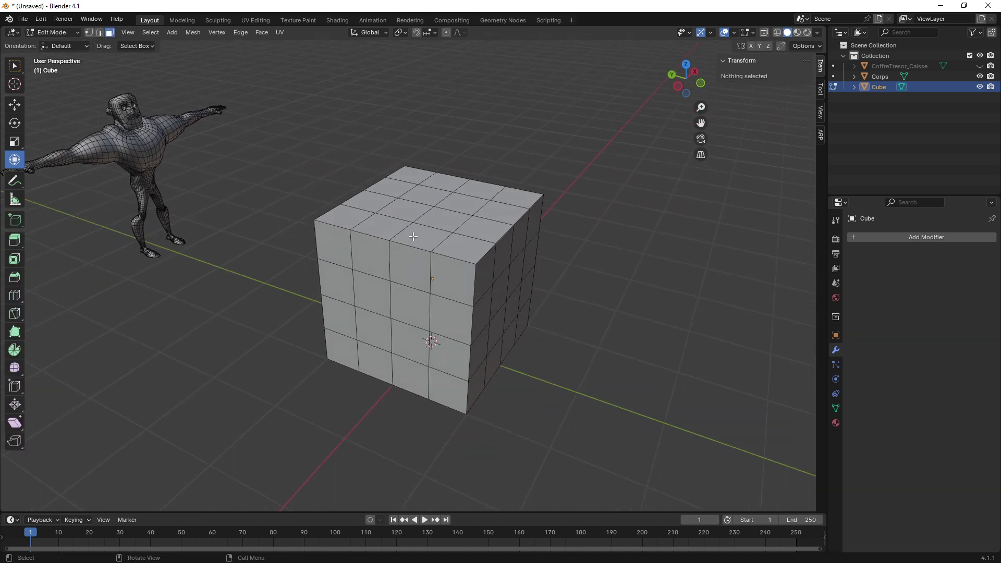
Box-select faces along the cube's top, then select a single top face
drag(374, 147, 469, 221)
mouse_move(469, 221)
middle_down()
mouse_move(500, 282)
mouse_move(324, 290)
mouse_move(405, 287)
mouse_move(514, 244)
middle_up()
middle_drag(446, 257, 531, 246)
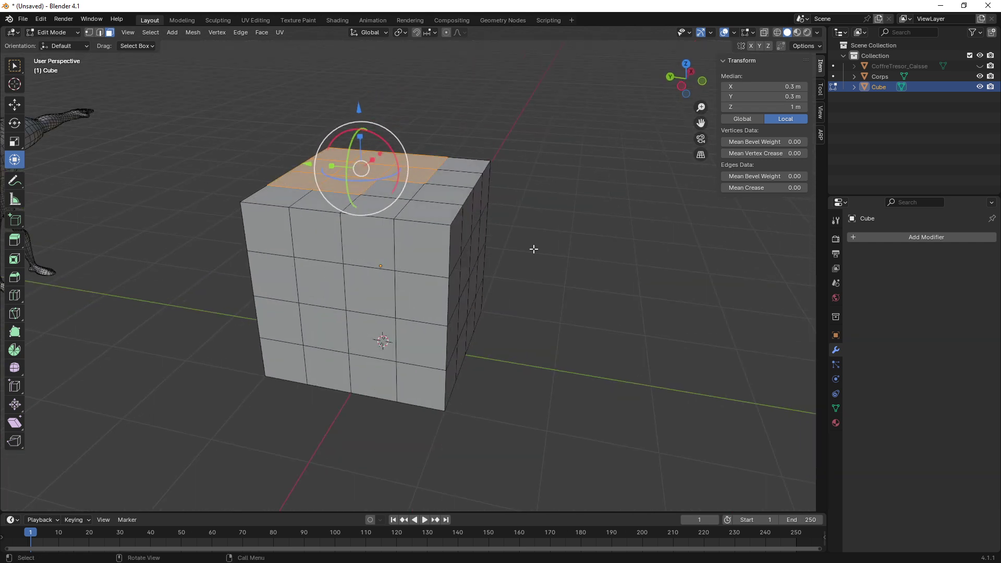
click(532, 245)
middle_drag(459, 277, 416, 211)
Click and Shift-click top faces, toggling them until two top faces stay selected
click(415, 184)
click(371, 207)
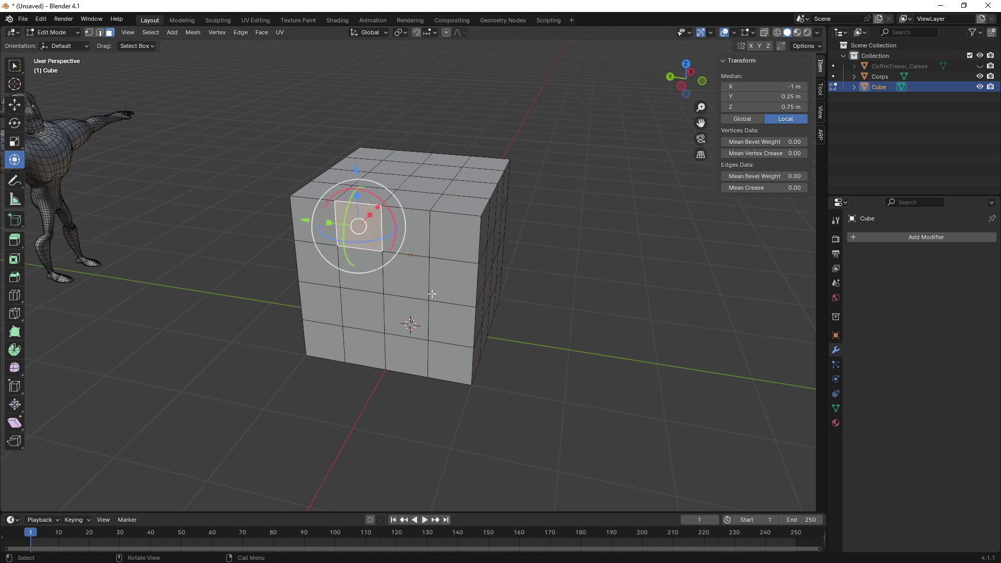
click(451, 290)
click(459, 204)
shift+click(381, 181)
Add the upper-left front face, the face below it and the right front face
shift+click(339, 242)
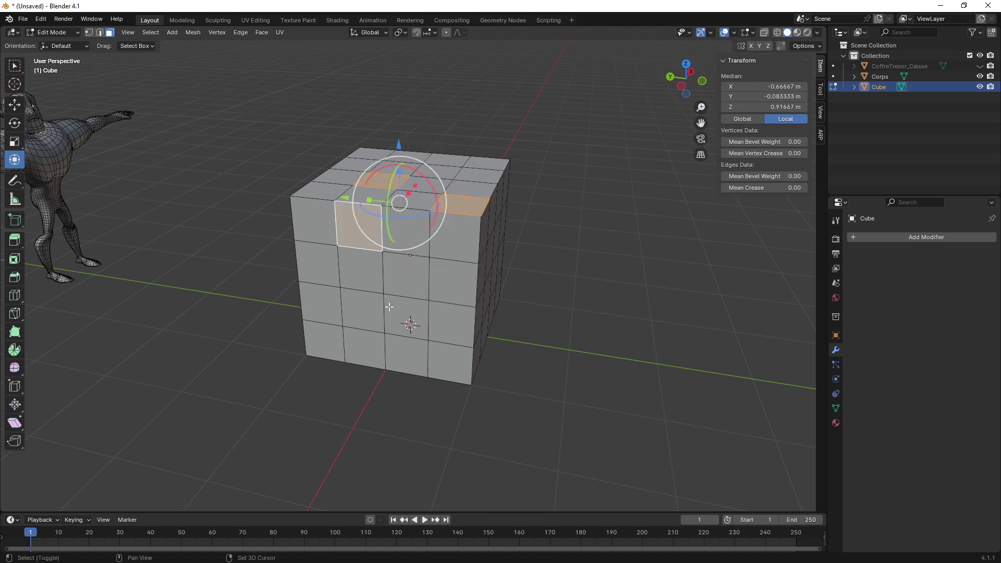
shift+click(406, 318)
shift+click(450, 289)
shift+click(374, 236)
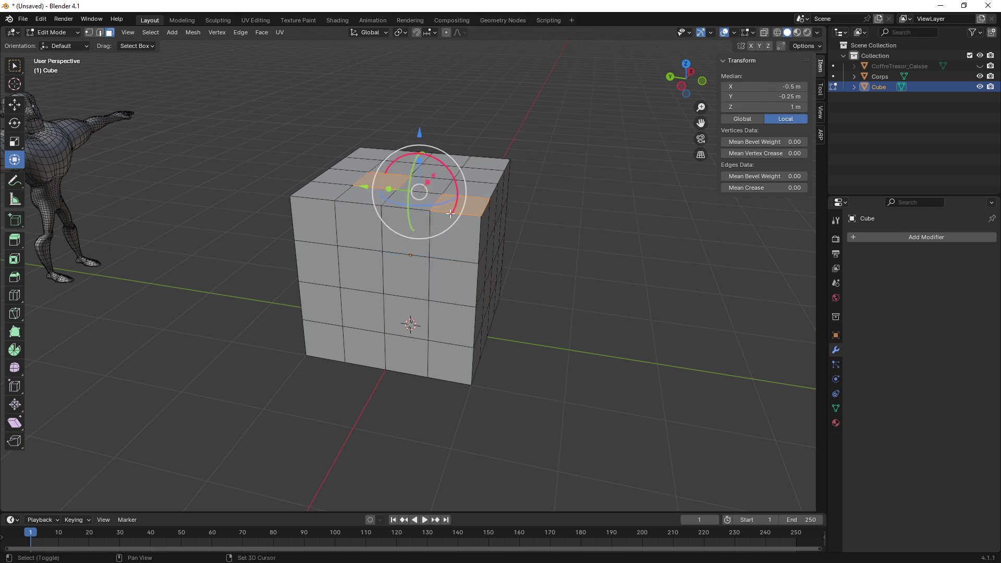
shift+click(360, 268)
shift+click(451, 285)
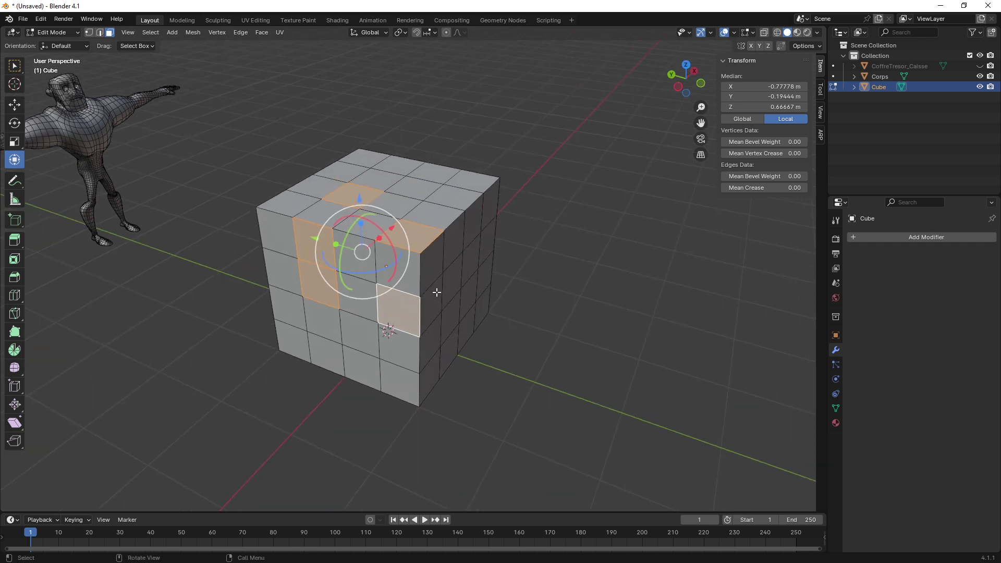
middle_drag(435, 290, 459, 302)
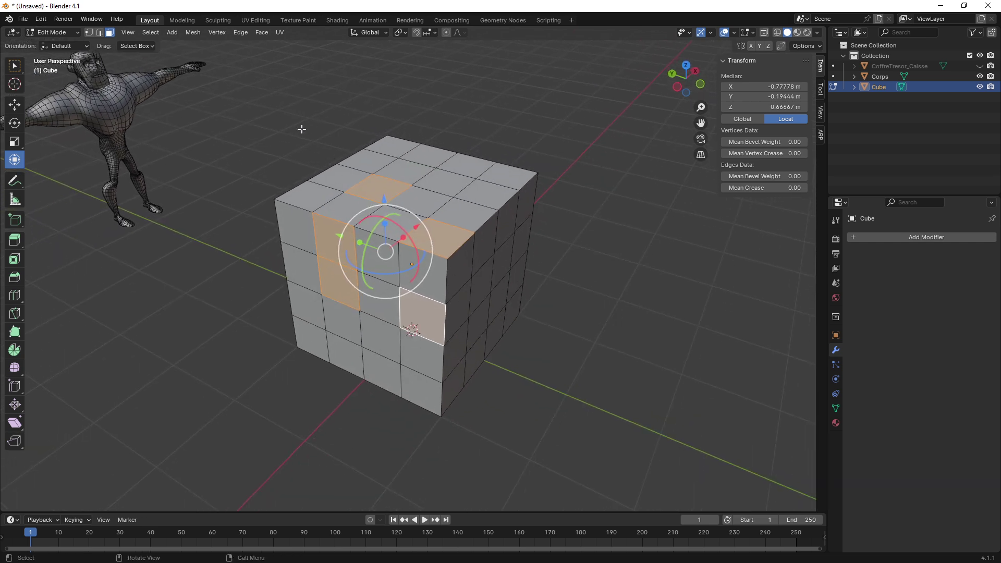
Box-select various top, front and corner face groups, then deselect all faces
drag(302, 128, 478, 243)
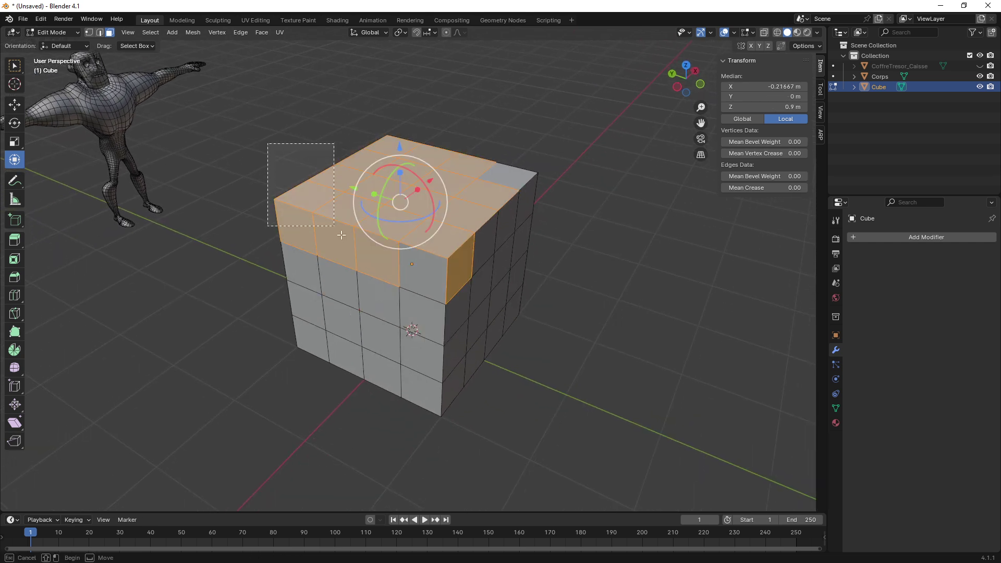
drag(268, 144, 337, 229)
drag(489, 134, 567, 228)
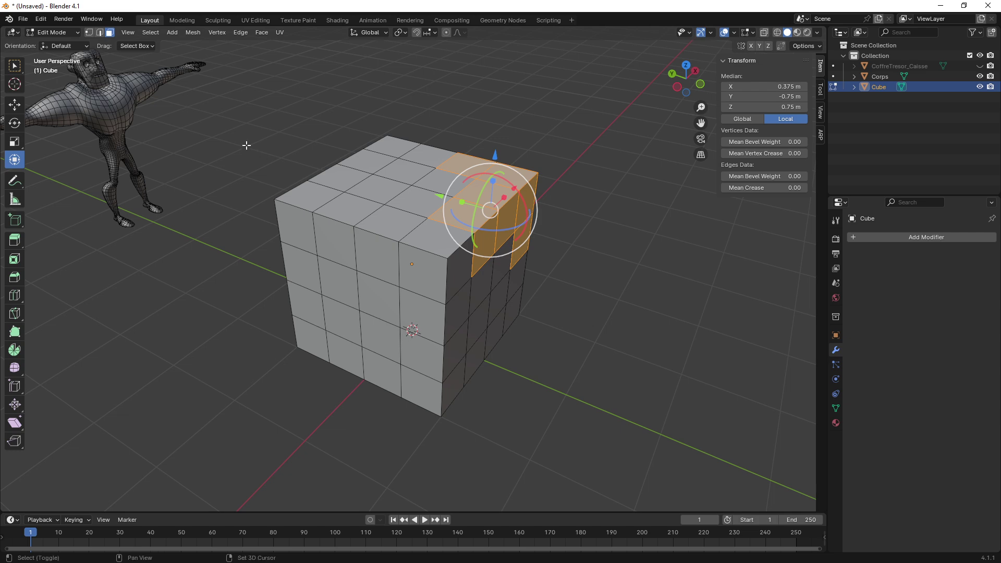
shift+drag(221, 135, 340, 272)
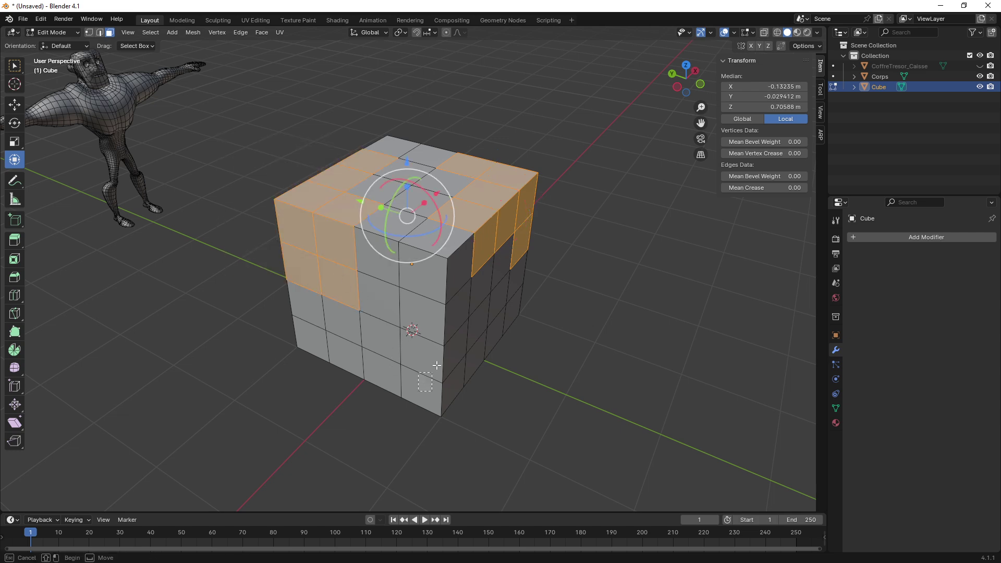
shift+drag(412, 391, 475, 336)
mouse_move(474, 337)
middle_down()
mouse_move(392, 273)
mouse_move(388, 293)
middle_up()
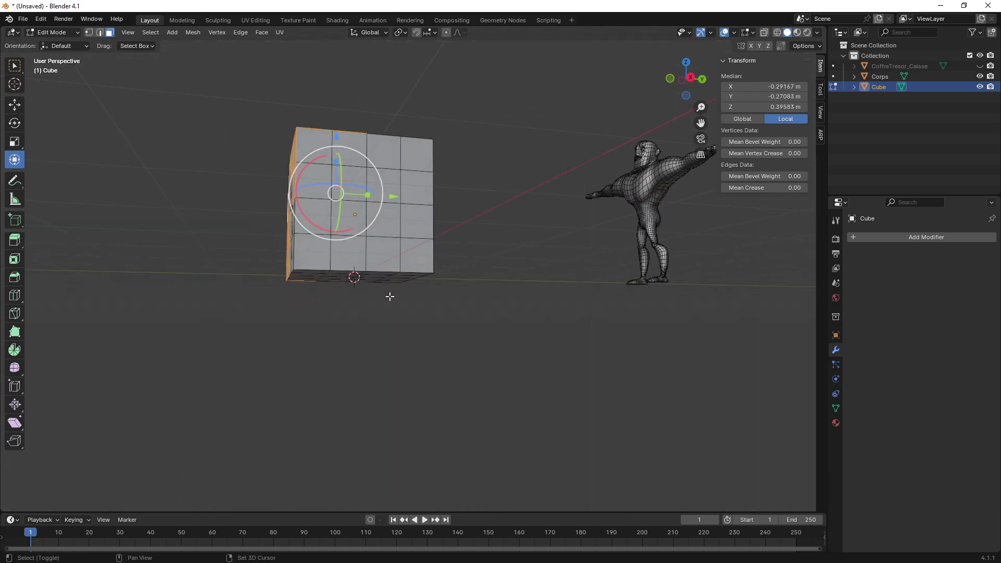
shift+drag(389, 292, 451, 223)
mouse_move(452, 224)
middle_down()
mouse_move(311, 259)
mouse_move(224, 264)
mouse_move(203, 254)
middle_up()
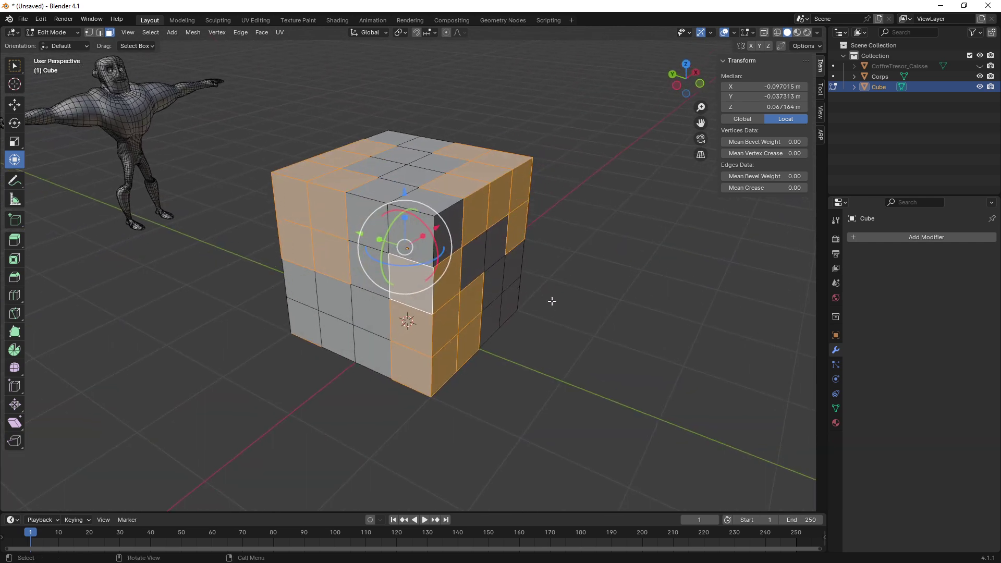
key(alt+a)
middle_drag(551, 300, 468, 282)
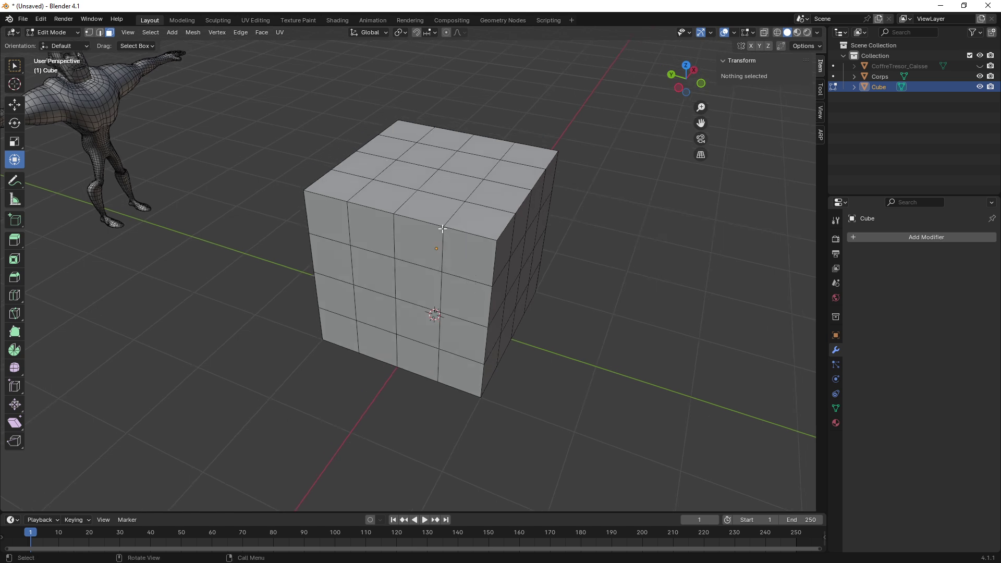
middle_drag(428, 196, 431, 179)
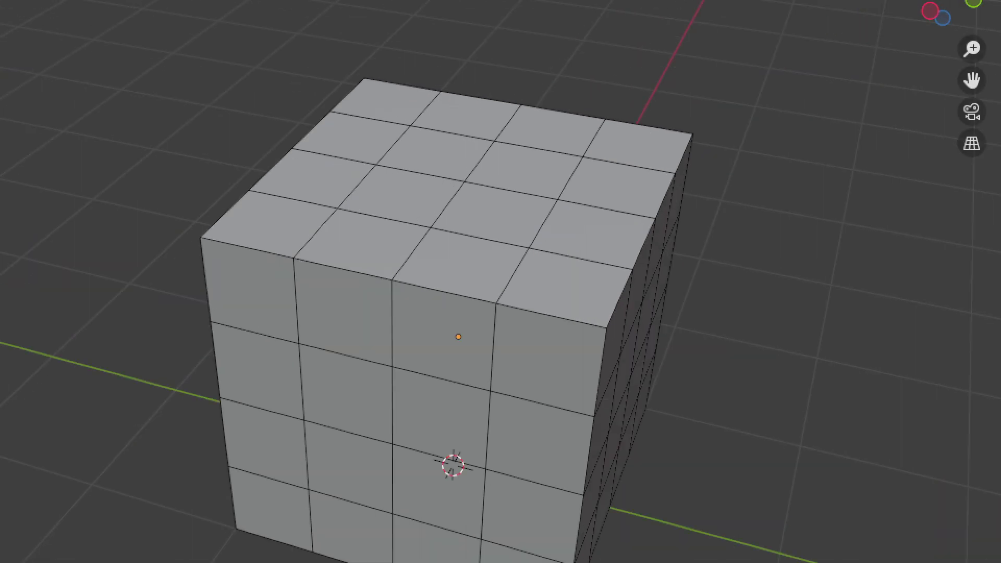
drag(416, 126, 465, 173)
drag(383, 177, 423, 231)
drag(353, 218, 385, 271)
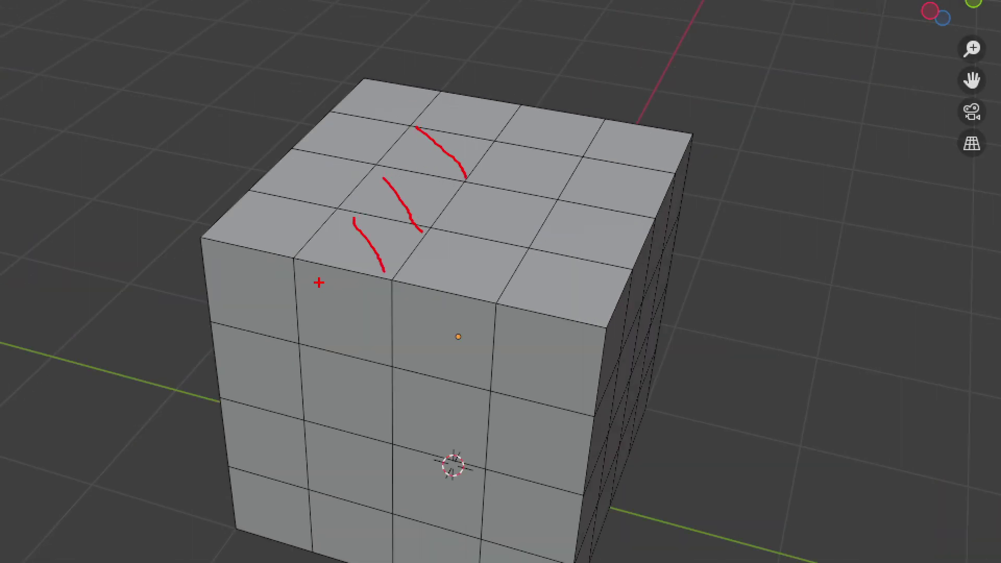
mouse_move(313, 270)
mouse_down()
mouse_move(376, 357)
mouse_move(377, 421)
mouse_up()
drag(319, 432, 377, 499)
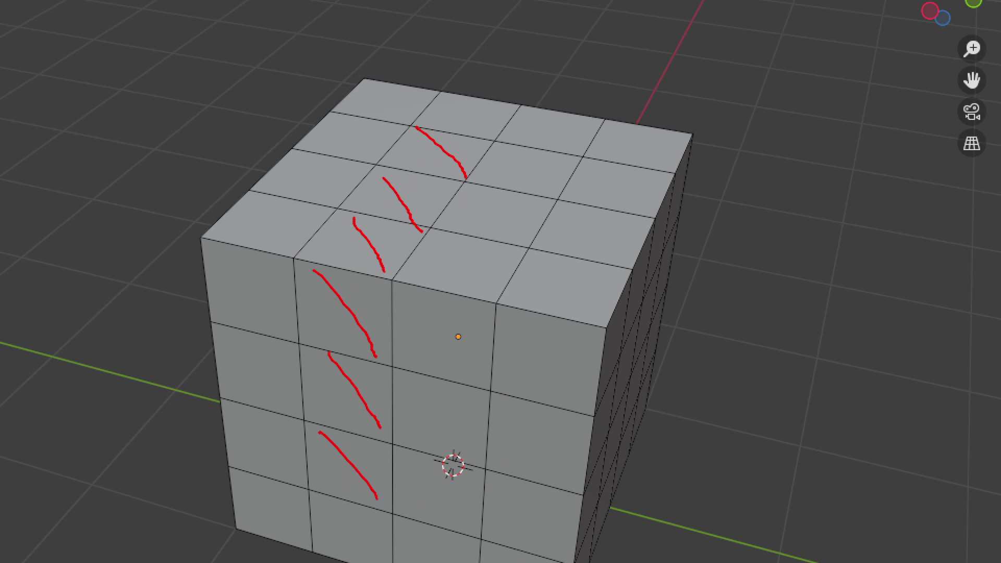
key(Escape)
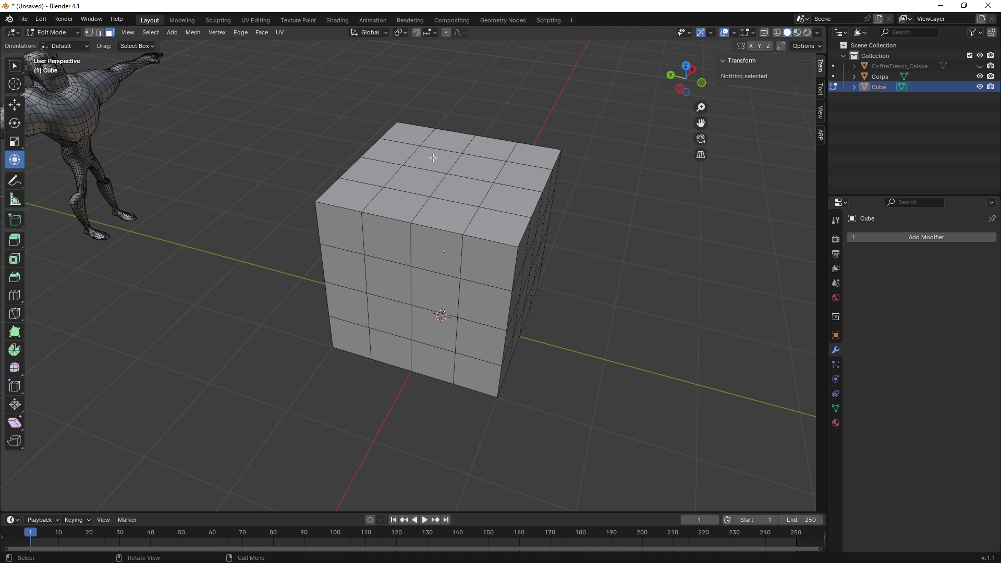
Select a top face and Ctrl-click a front face for a shortest-path strip
click(433, 157)
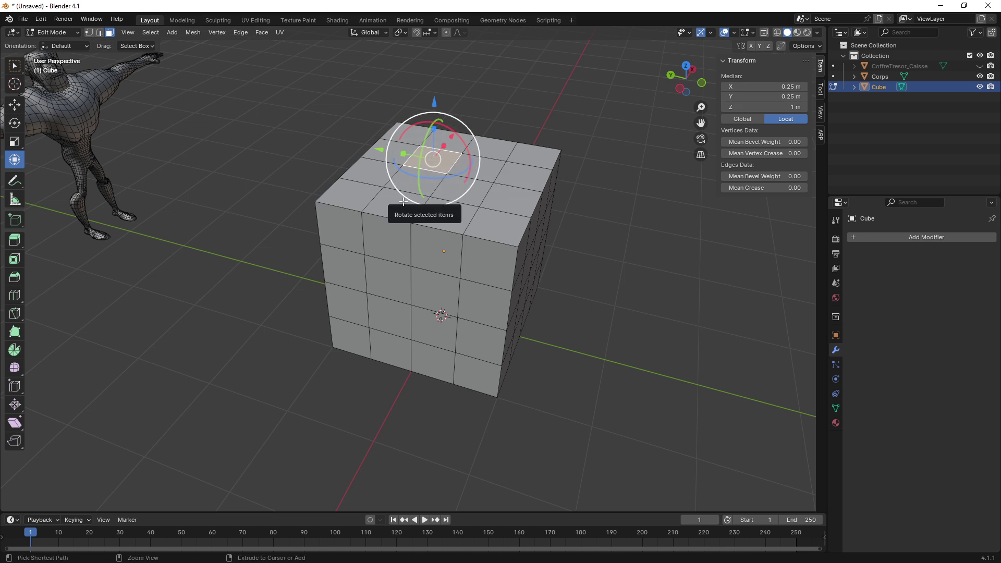
ctrl+click(392, 315)
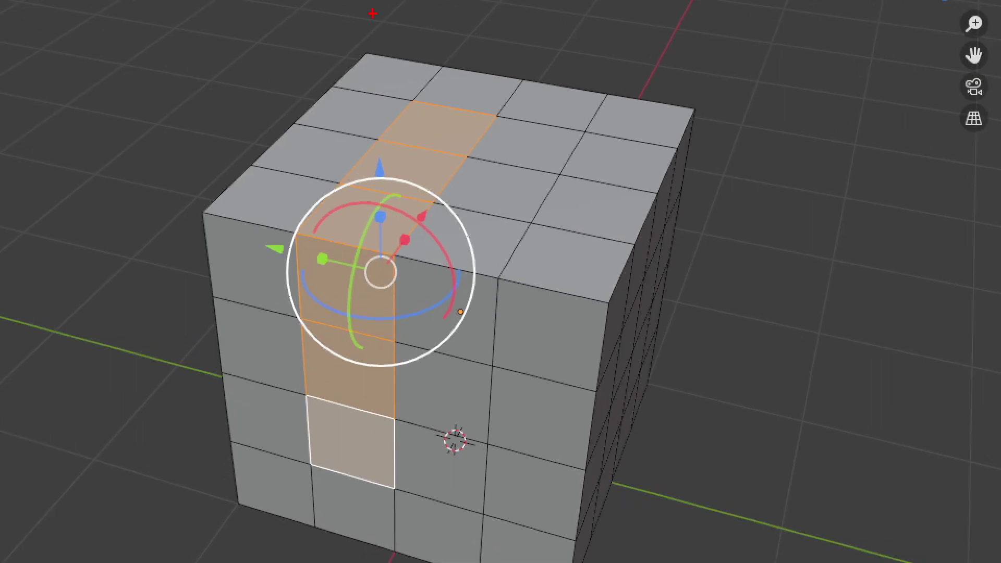
drag(305, 70, 430, 123)
drag(329, 439, 169, 454)
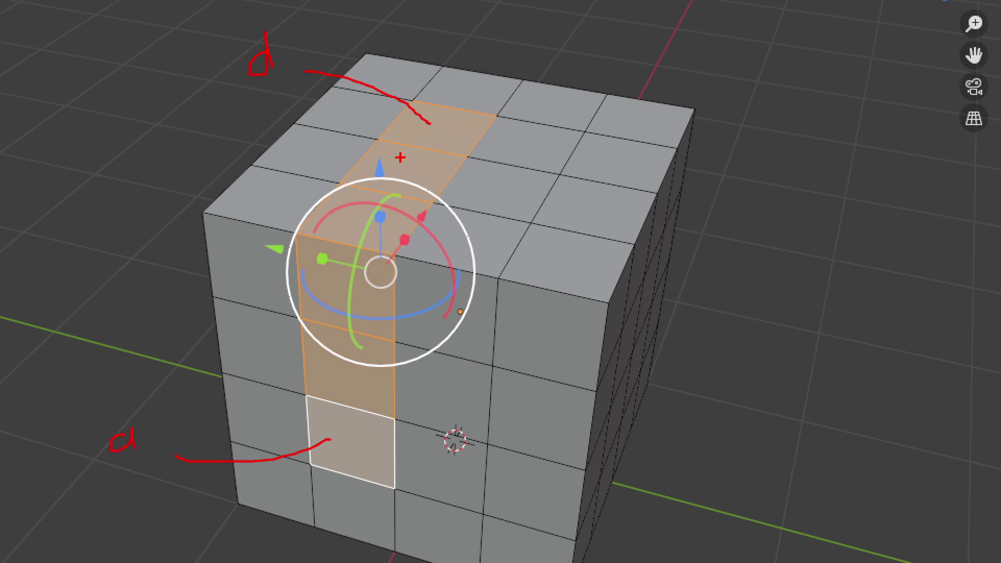
mouse_move(397, 153)
mouse_down()
mouse_move(285, 298)
mouse_move(417, 153)
mouse_up()
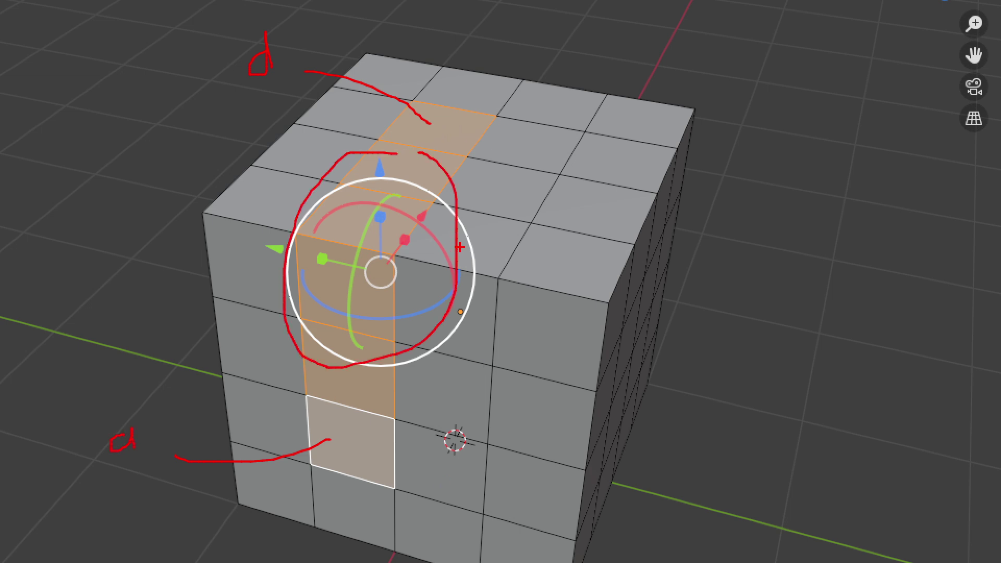
key(Escape)
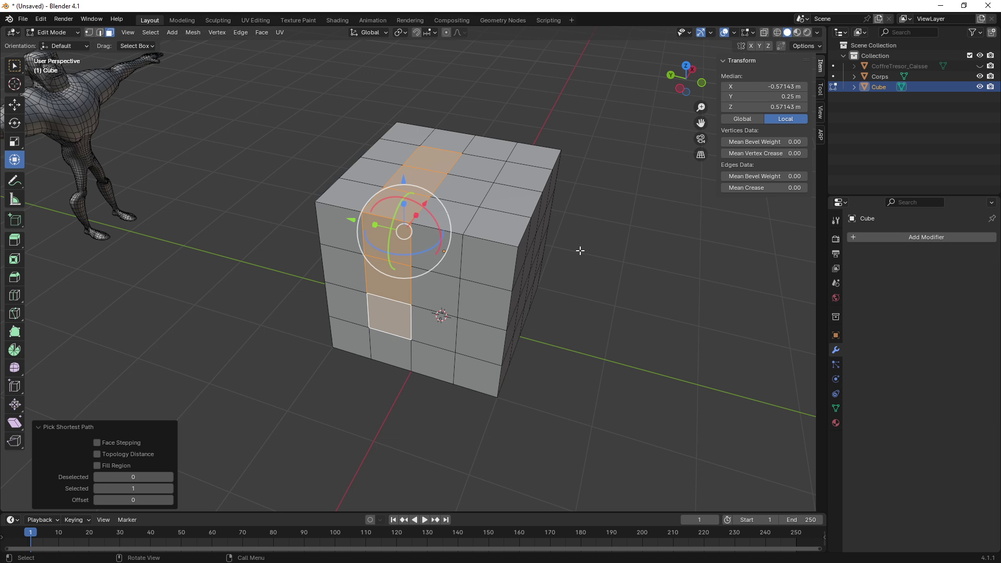
Clear the strip and select a single corner face on the cube's top
mouse_move(580, 251)
middle_down()
mouse_move(579, 264)
mouse_move(486, 230)
mouse_move(453, 206)
mouse_move(417, 149)
middle_up()
click(579, 264)
click(416, 147)
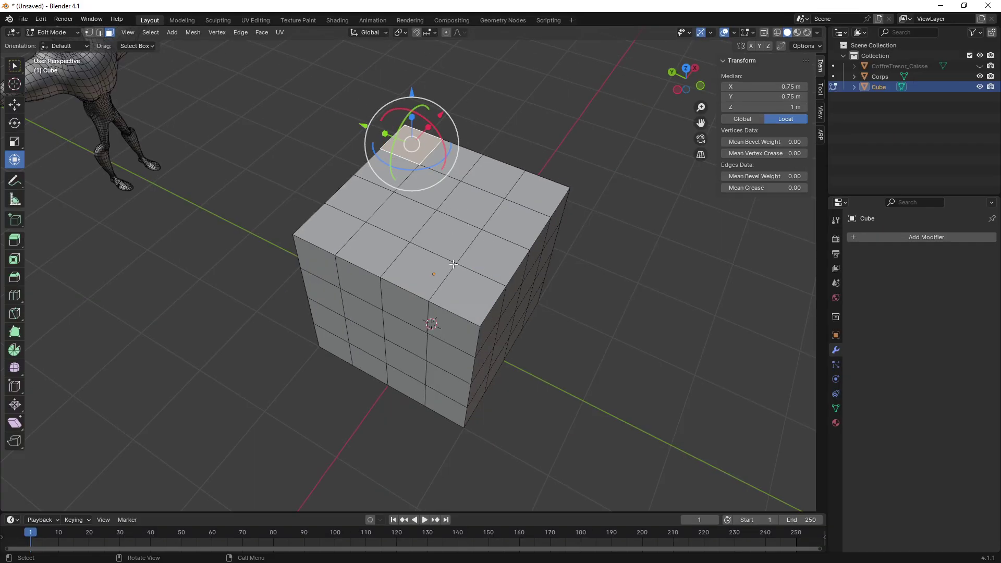
Extend an L-shaped shortest path from the top corner to the front corner face
ctrl+click(458, 292)
mouse_move(510, 290)
middle_down()
mouse_move(487, 287)
mouse_move(495, 283)
middle_up()
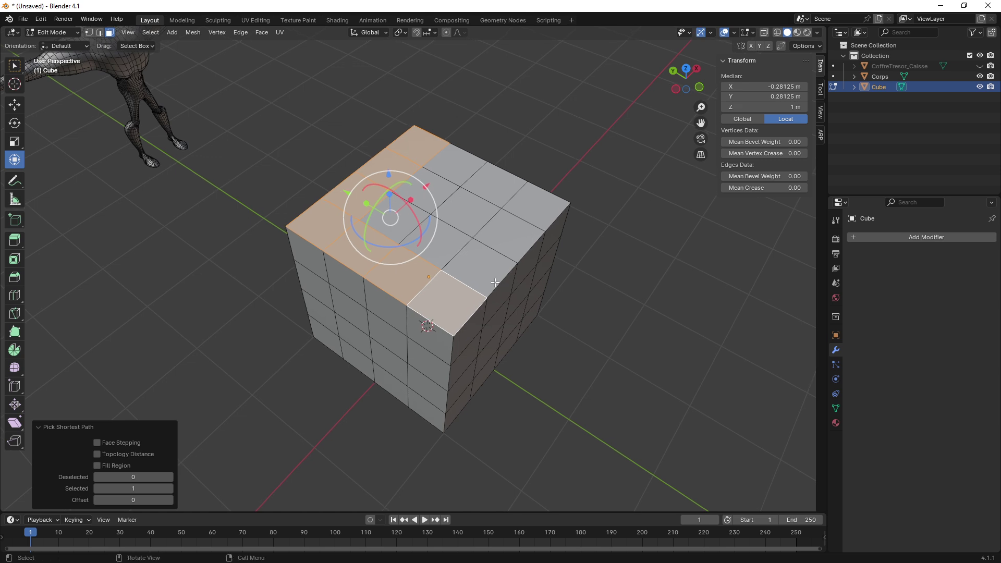
middle_drag(495, 283, 468, 288)
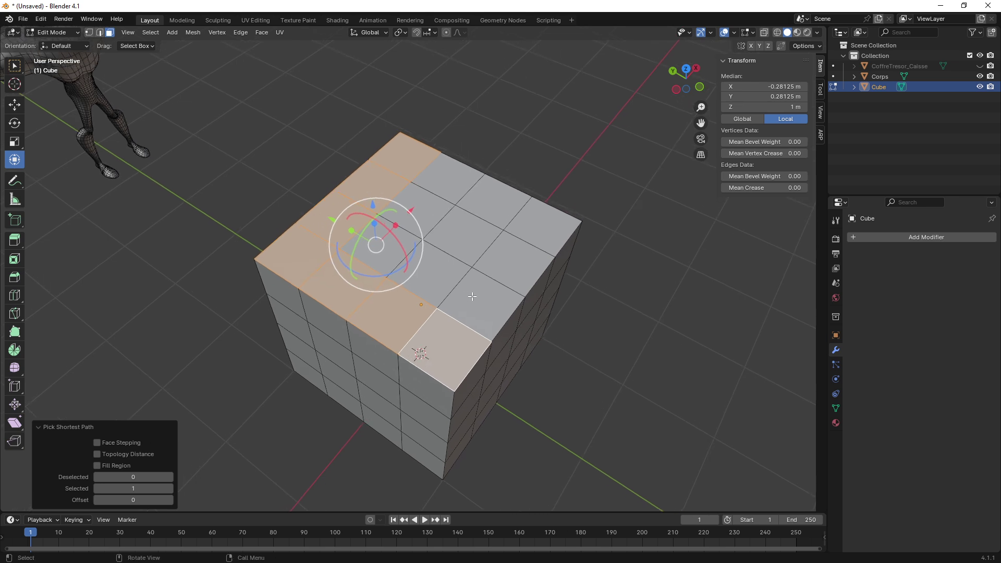
middle_drag(469, 288, 526, 289)
Deselect, then pick the shortest path from the far top corner to the front corner
key(alt+a)
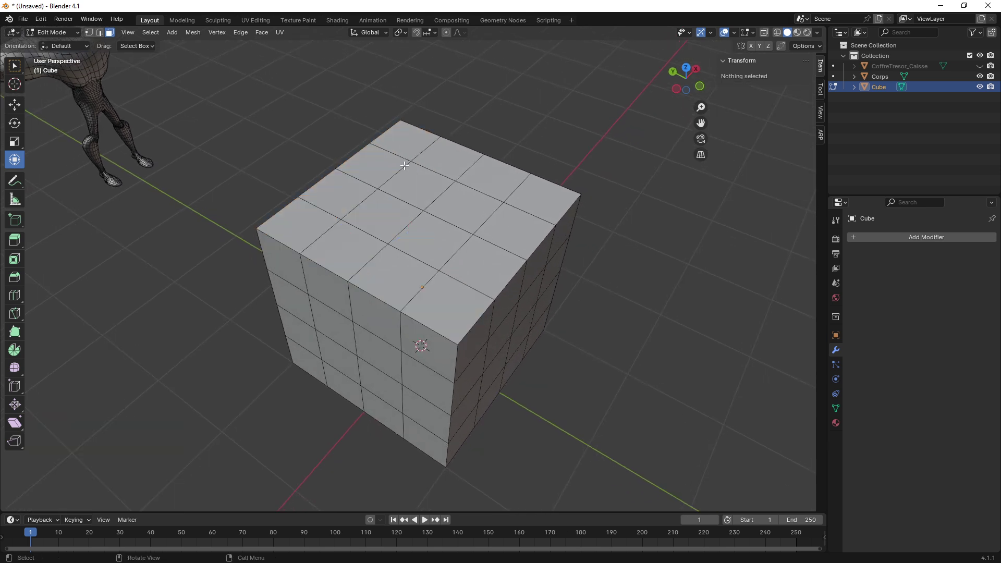
click(408, 147)
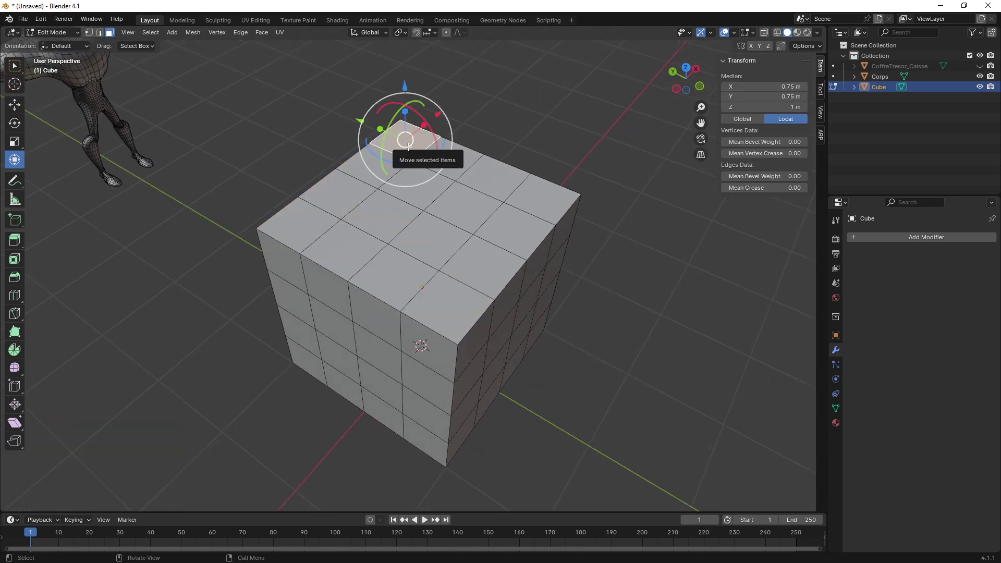
ctrl+click(443, 305)
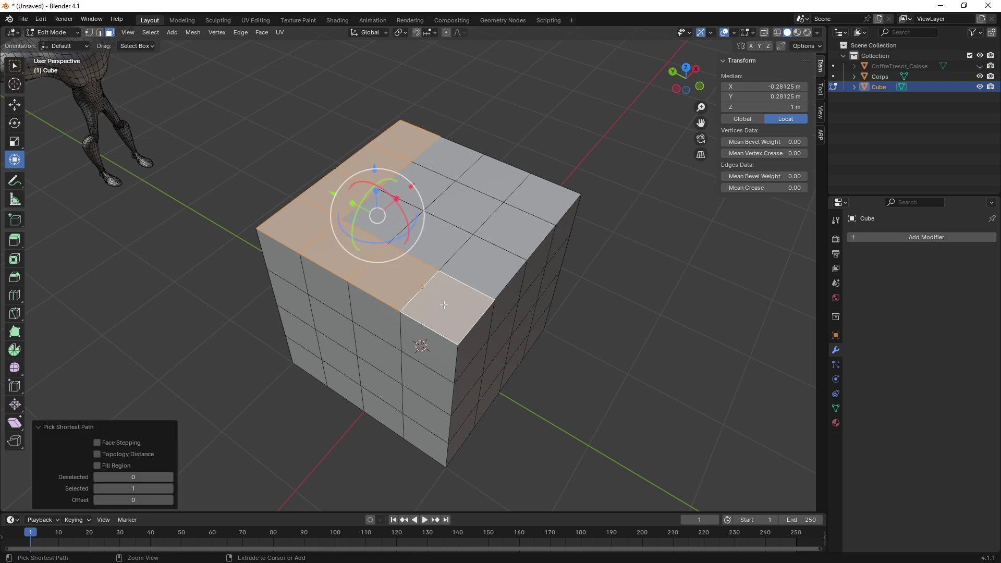
drag(368, 180, 369, 254)
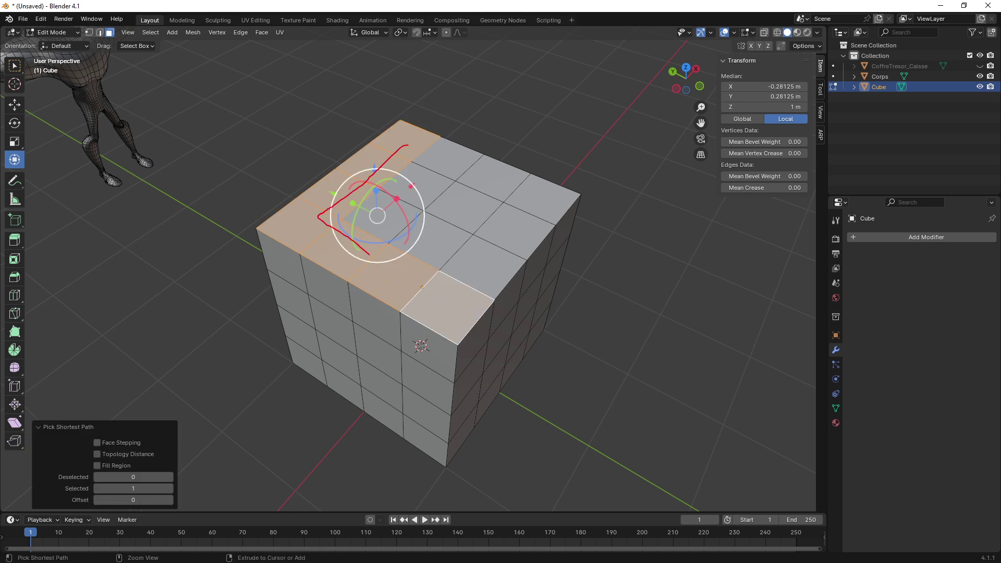
mouse_move(440, 151)
mouse_down()
mouse_move(544, 189)
mouse_move(482, 264)
mouse_up()
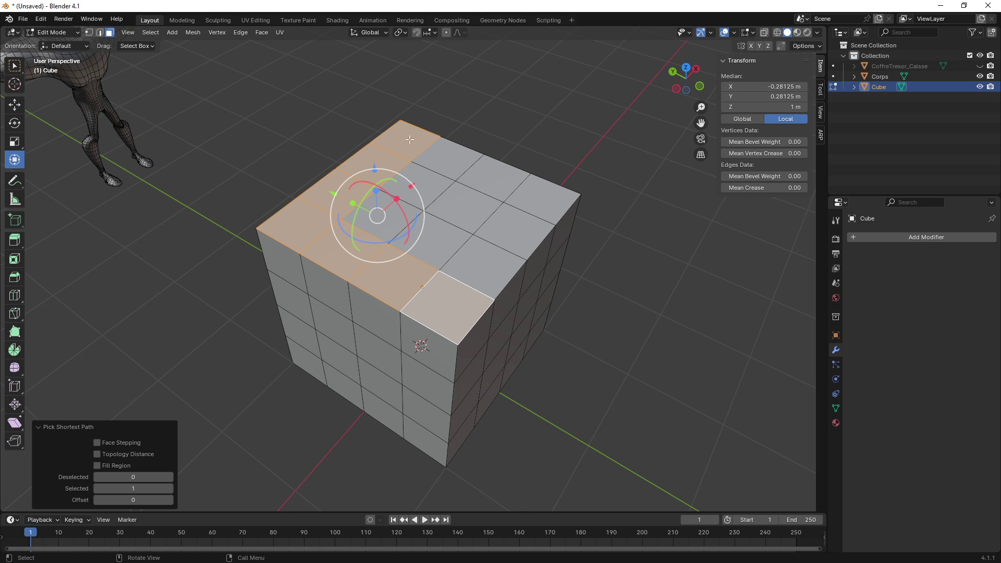
key(ctrl+z)
key(ctrl+shift+z)
Undo, re-pick a top corner-to-front corner shortest path, then clear the selection
middle_drag(409, 140, 487, 239)
key(ctrl+z)
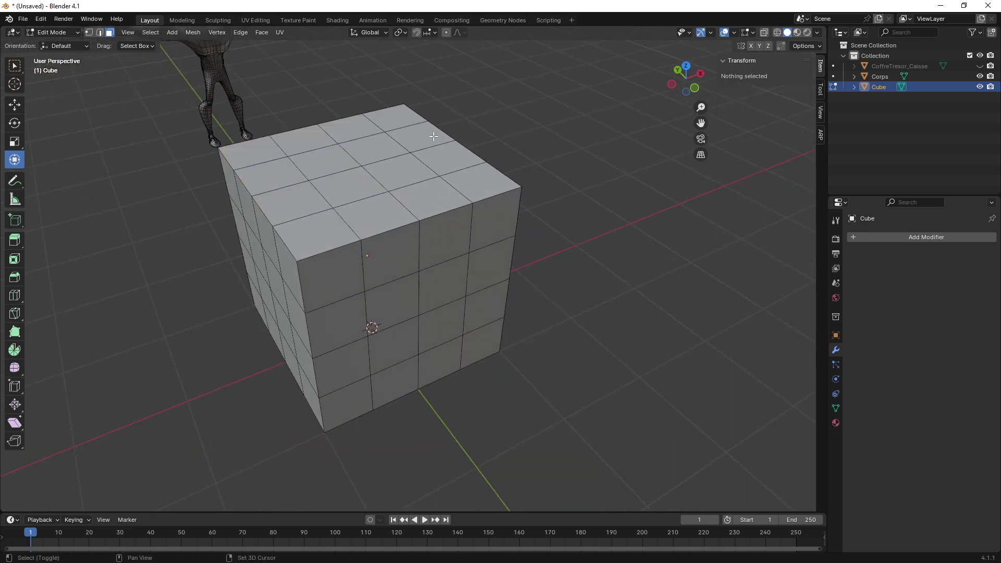
middle_drag(433, 137, 434, 159)
click(434, 159)
ctrl+click(383, 300)
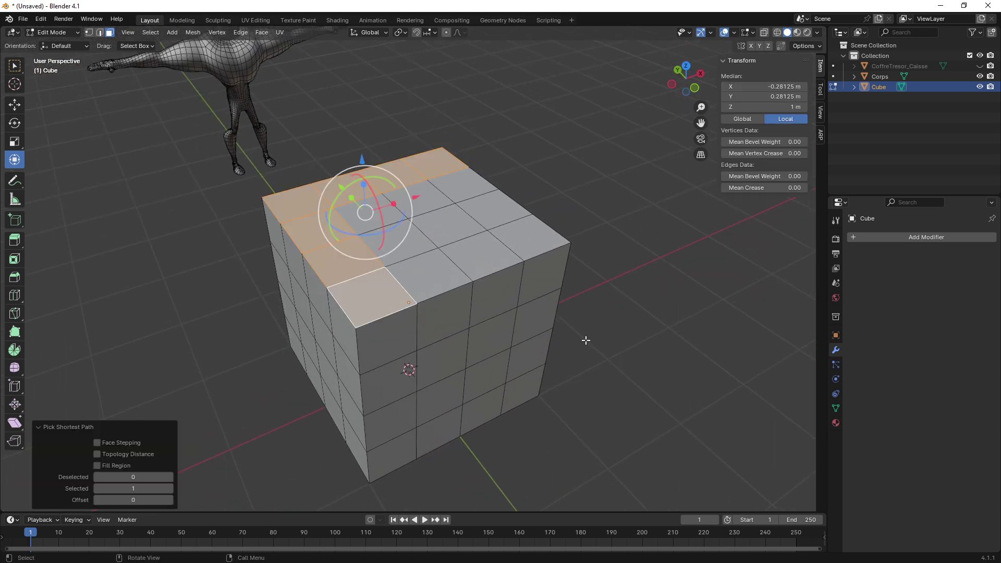
mouse_move(585, 340)
middle_down()
mouse_move(519, 339)
mouse_move(533, 340)
middle_up()
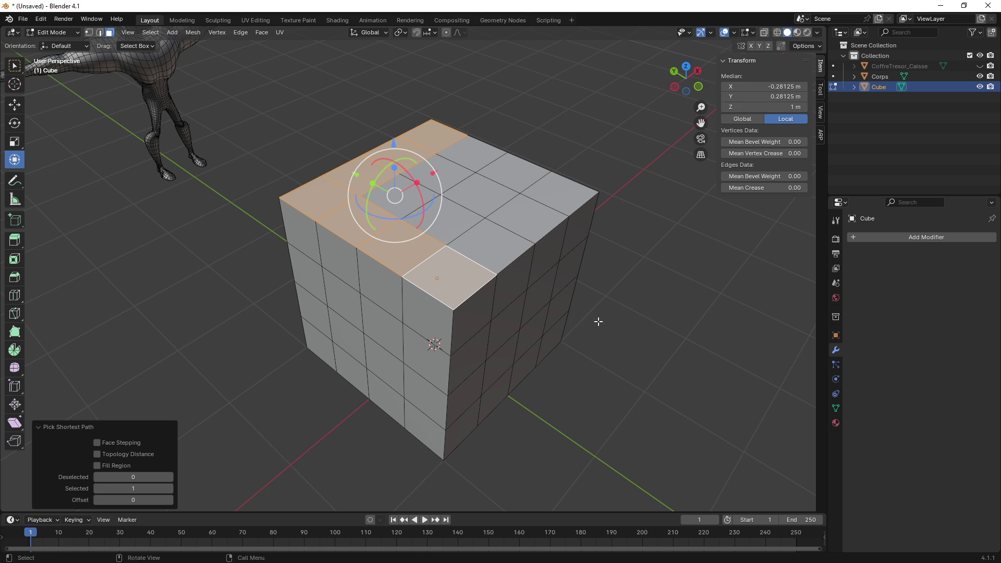
mouse_move(598, 320)
middle_down()
mouse_move(607, 321)
mouse_move(565, 270)
middle_up()
click(618, 312)
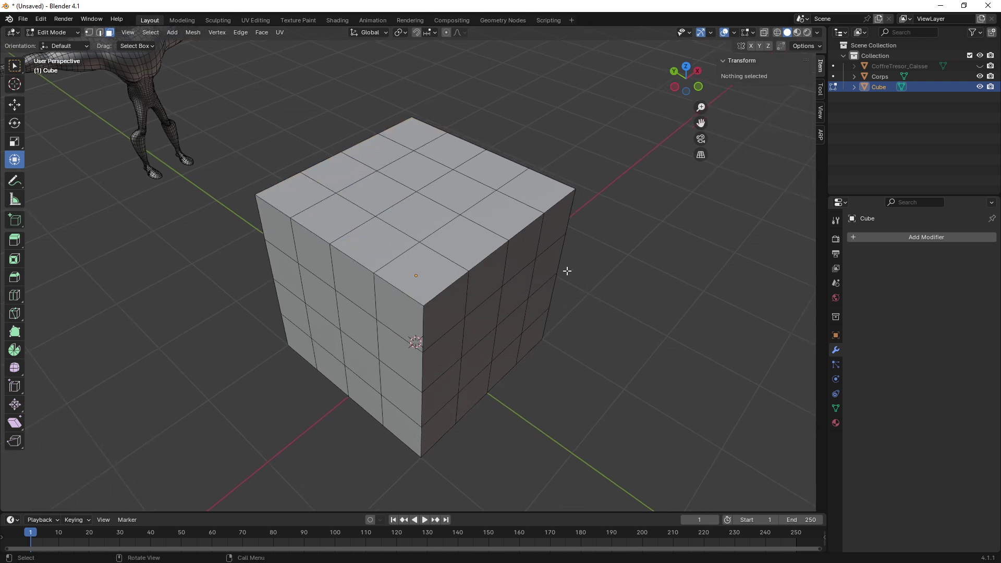
Pick an L-shaped path from the back top corner via the right corner to the front corner, then deselect
click(419, 141)
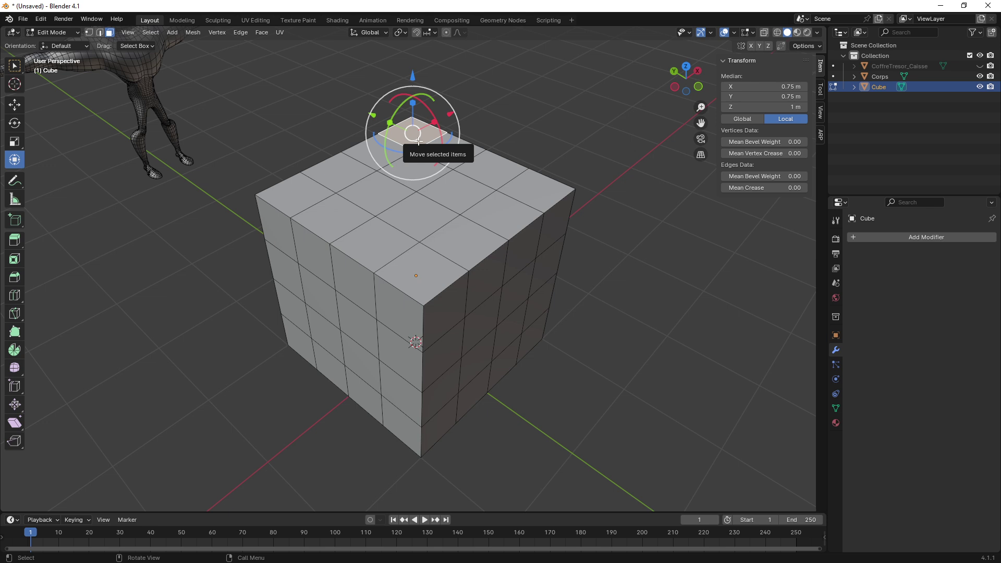
ctrl+click(541, 195)
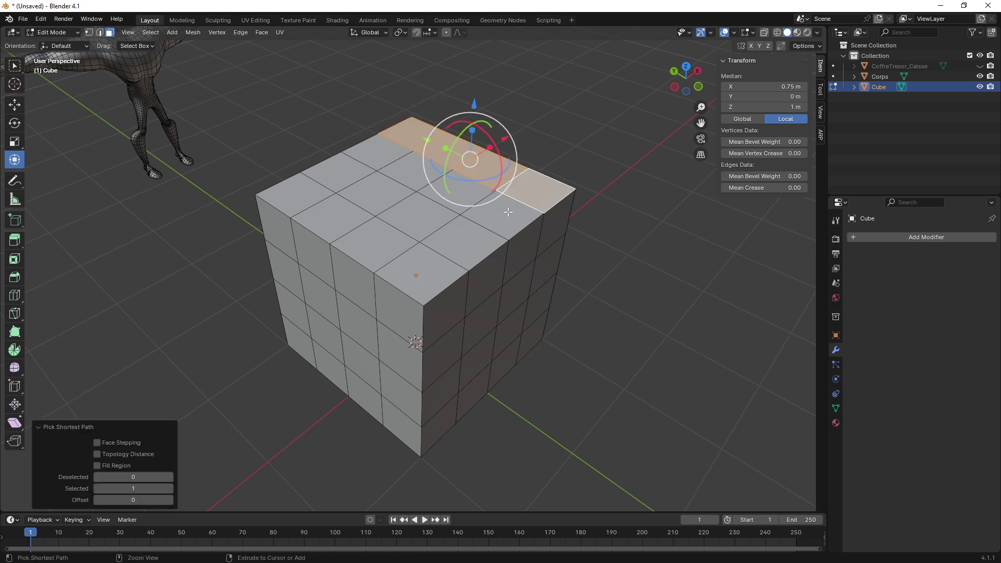
ctrl+click(430, 268)
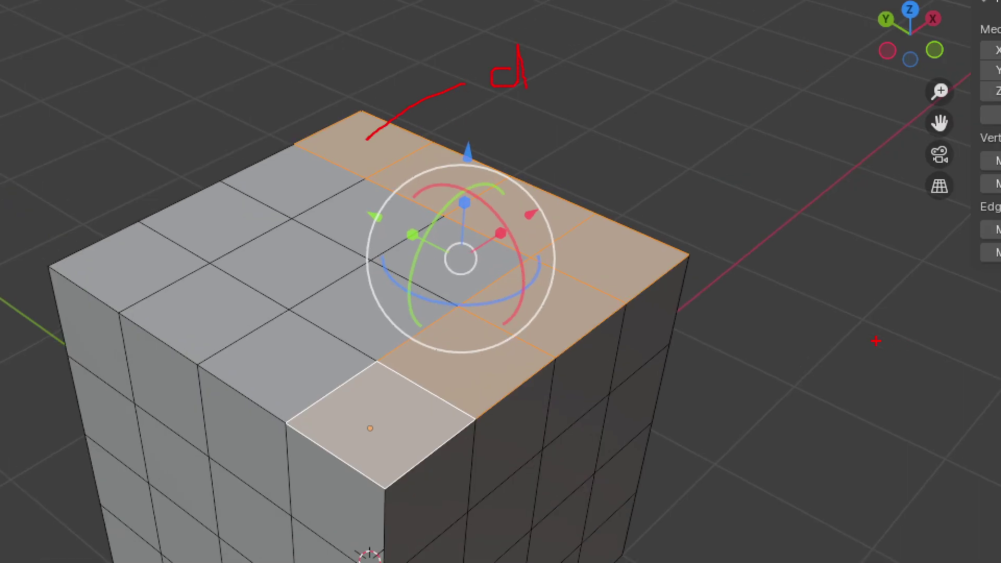
drag(722, 221, 631, 261)
drag(406, 429, 561, 497)
mouse_move(358, 143)
mouse_down()
mouse_move(616, 251)
mouse_move(411, 368)
mouse_up()
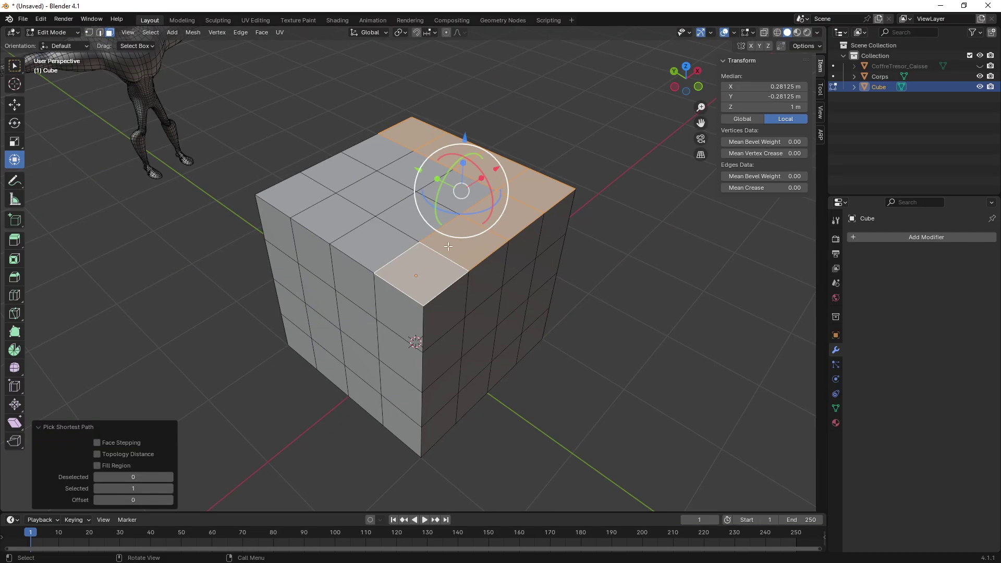
mouse_move(521, 224)
middle_down()
mouse_move(437, 261)
mouse_move(441, 269)
mouse_move(454, 263)
middle_up()
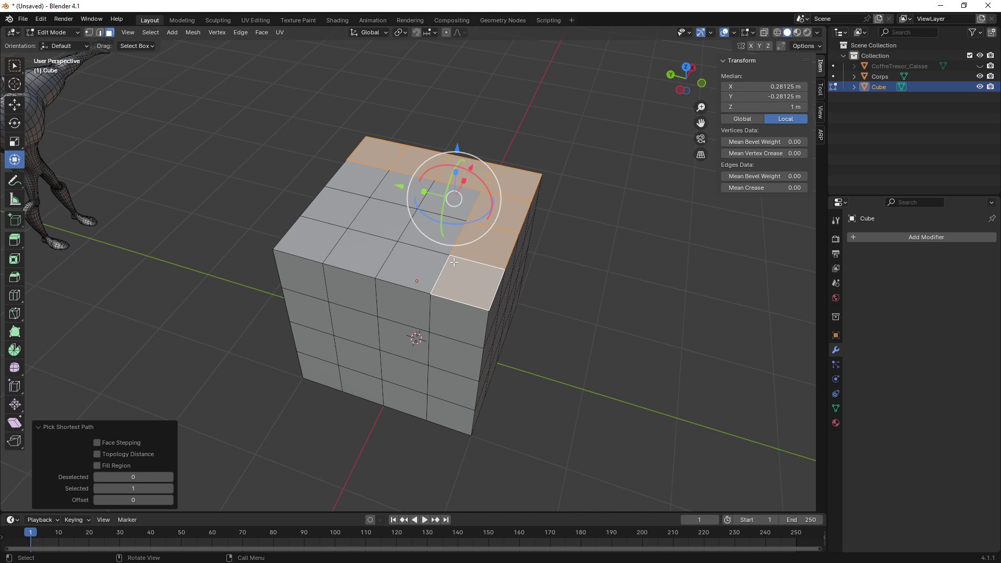
mouse_move(534, 278)
middle_down()
mouse_move(521, 273)
mouse_move(531, 257)
mouse_move(453, 233)
middle_up()
key(alt+a)
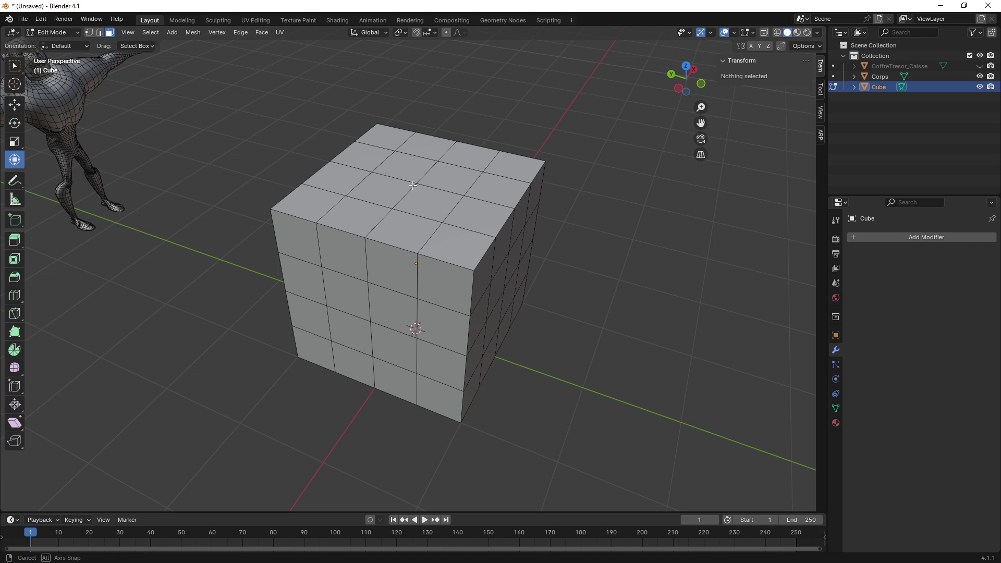
Ctrl-click shortest paths from a top face into a band around the cube, then undo once
click(407, 165)
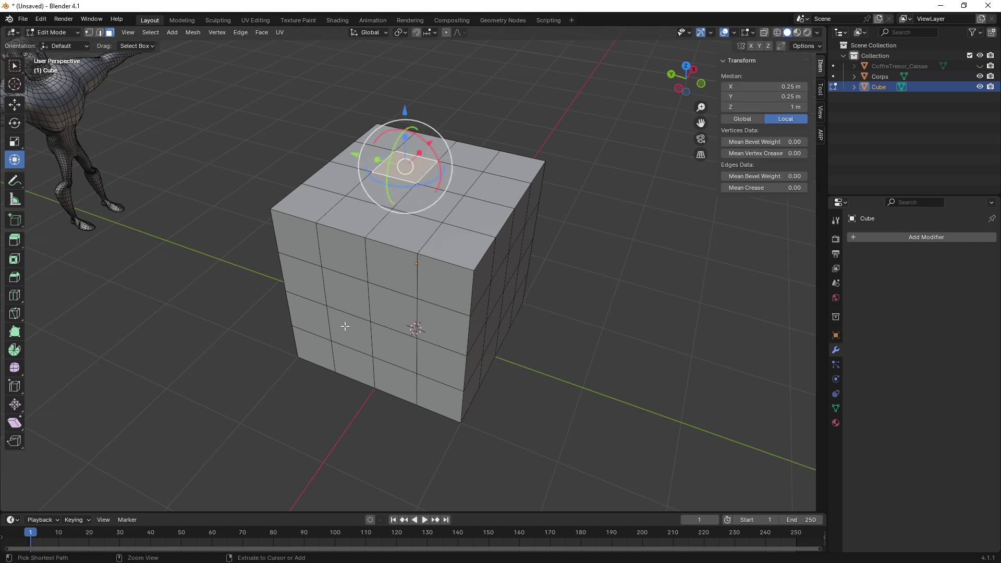
ctrl+click(346, 329)
mouse_move(346, 328)
middle_down()
mouse_move(445, 287)
mouse_move(380, 272)
mouse_move(381, 311)
mouse_move(468, 235)
mouse_move(559, 234)
mouse_move(410, 221)
mouse_move(431, 223)
mouse_move(424, 246)
mouse_move(361, 255)
middle_up()
ctrl+click(428, 272)
ctrl+click(469, 235)
key(ctrl+z)
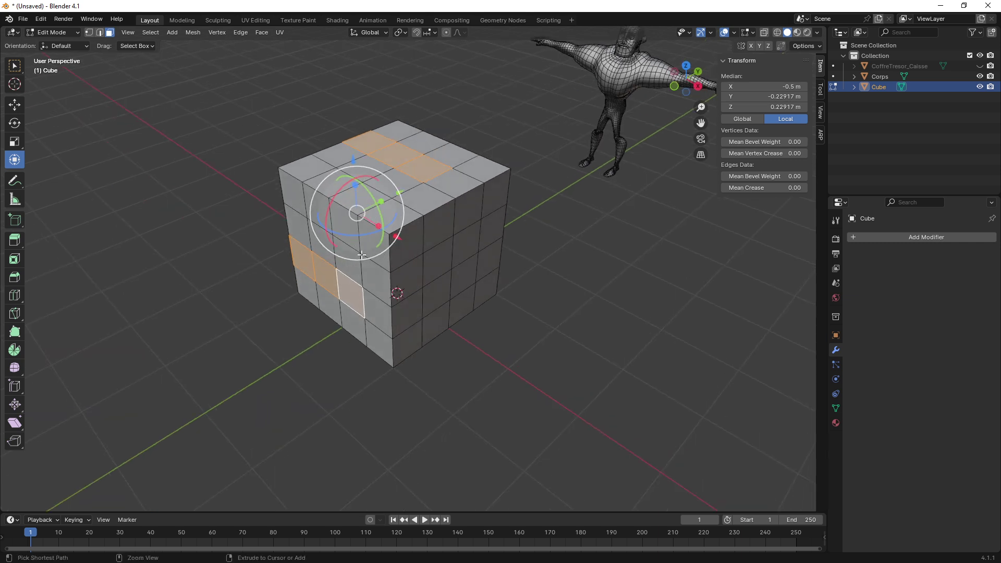
Add a top face and extend the shortest path down the front side
drag(344, 266, 461, 146)
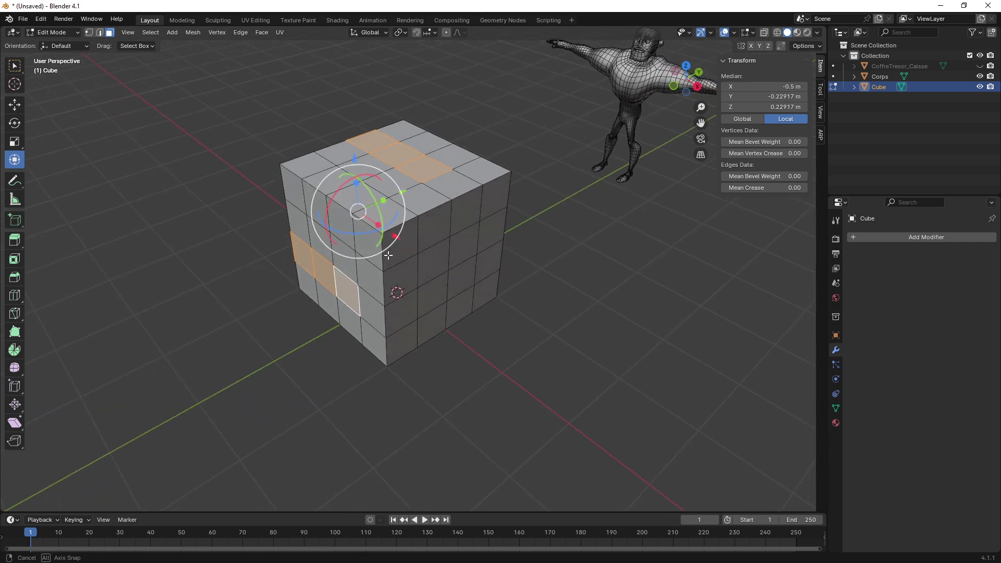
mouse_move(394, 255)
middle_down()
mouse_move(396, 181)
mouse_move(424, 276)
mouse_move(469, 177)
middle_up()
ctrl+click(396, 181)
ctrl+click(442, 290)
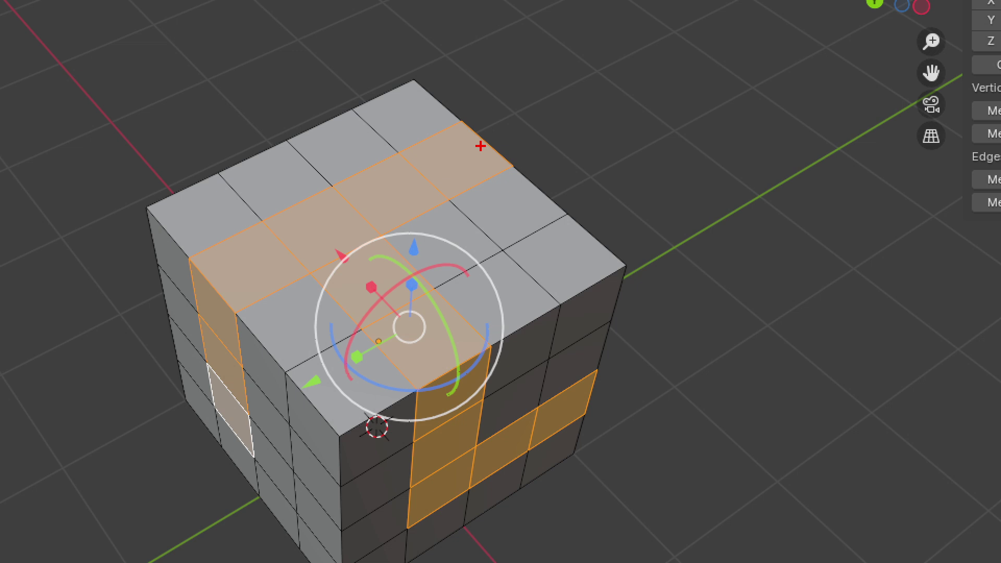
mouse_move(480, 146)
mouse_down()
mouse_move(272, 252)
mouse_move(292, 253)
mouse_up()
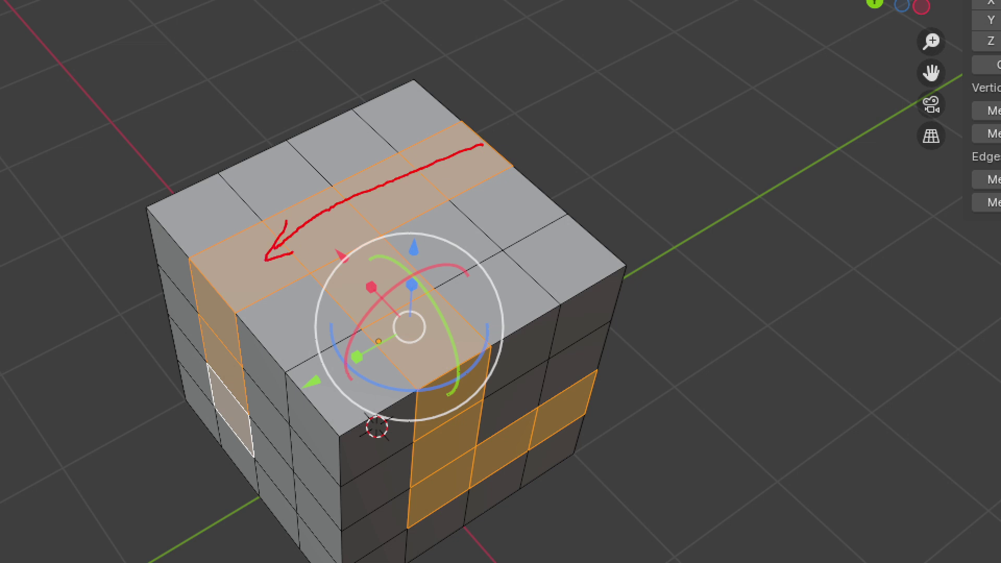
mouse_move(329, 191)
mouse_down()
mouse_move(294, 263)
mouse_move(329, 184)
mouse_up()
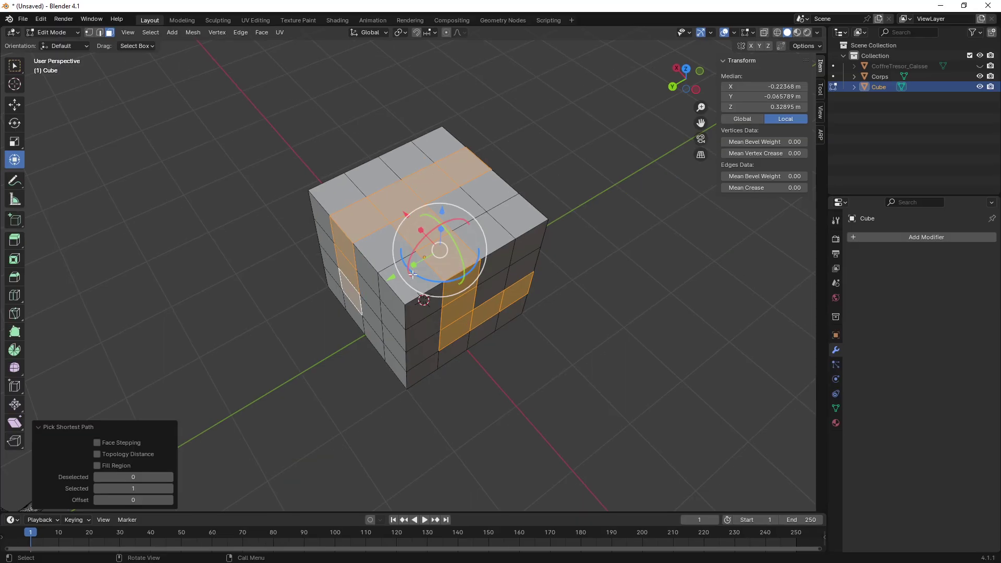
mouse_move(427, 281)
middle_down()
mouse_move(416, 309)
mouse_move(486, 294)
mouse_move(471, 292)
mouse_move(501, 241)
mouse_move(331, 265)
mouse_move(400, 279)
mouse_move(300, 284)
mouse_move(506, 388)
middle_up()
Ctrl-click four more faces to extend the strips, then clear the selection
ctrl+click(428, 319)
ctrl+click(472, 292)
ctrl+click(501, 241)
ctrl+click(331, 265)
click(505, 388)
middle_drag(463, 313, 447, 306)
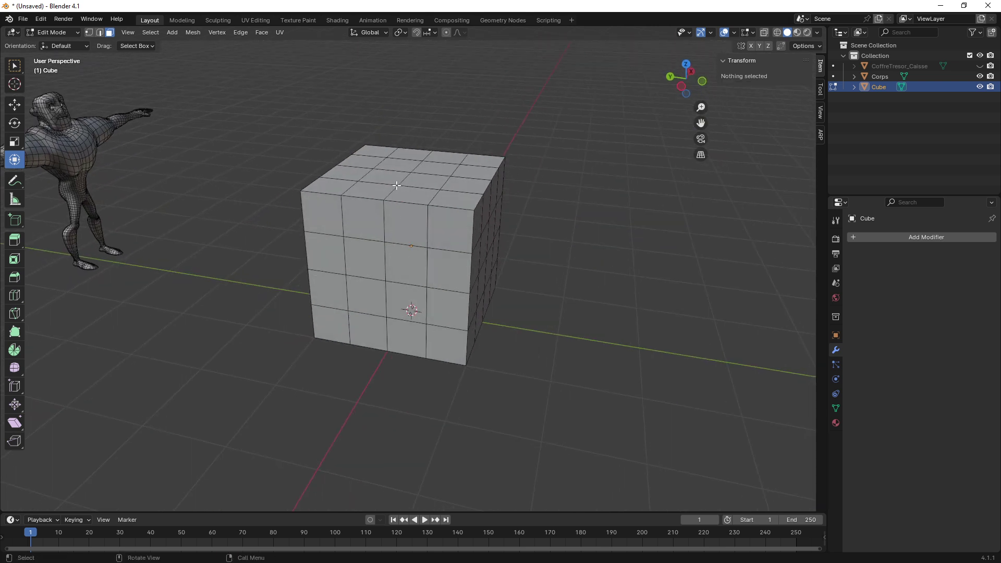
Pick a Fill Region shortest-path block across the top and front, then clear it
click(394, 167)
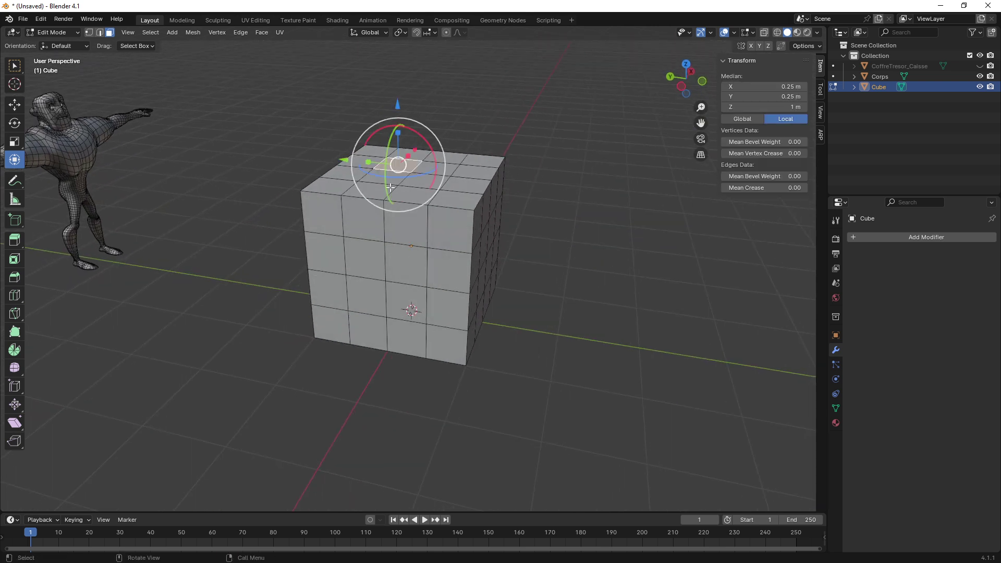
ctrl+click(375, 259)
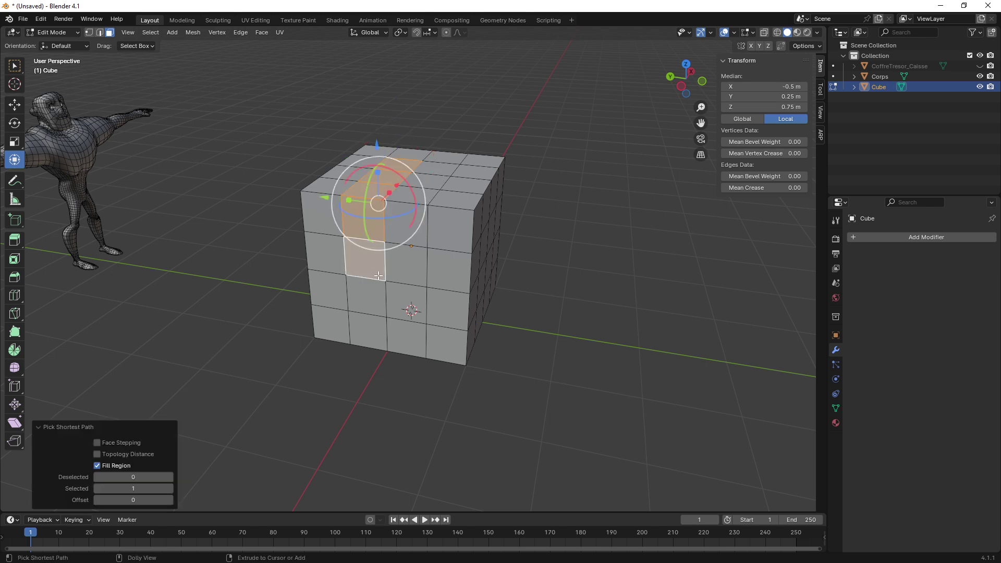
ctrl+click(449, 266)
ctrl+click(463, 186)
middle_drag(463, 187, 469, 232)
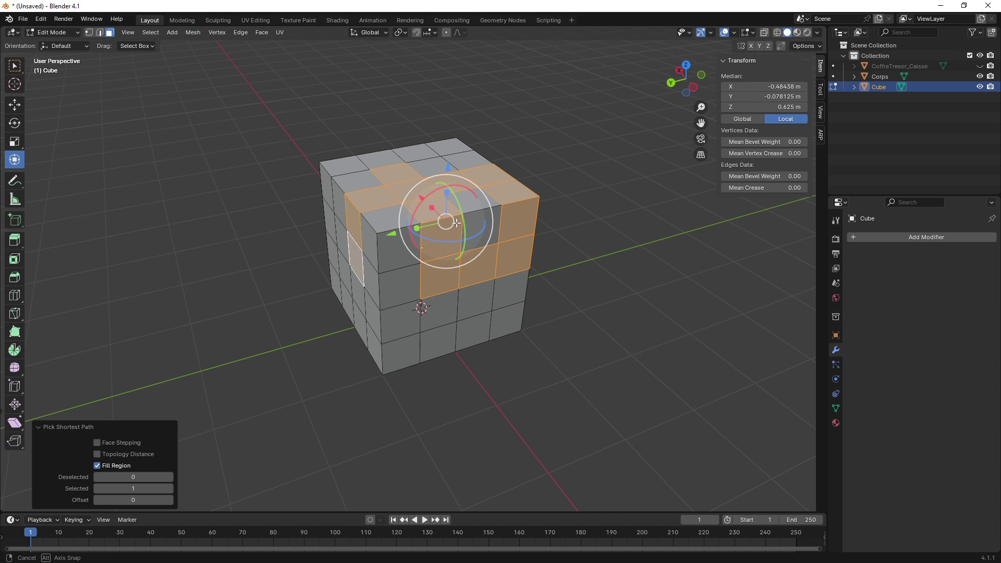
click(565, 259)
Select a single face on the cube's top
middle_drag(495, 268, 414, 274)
click(393, 175)
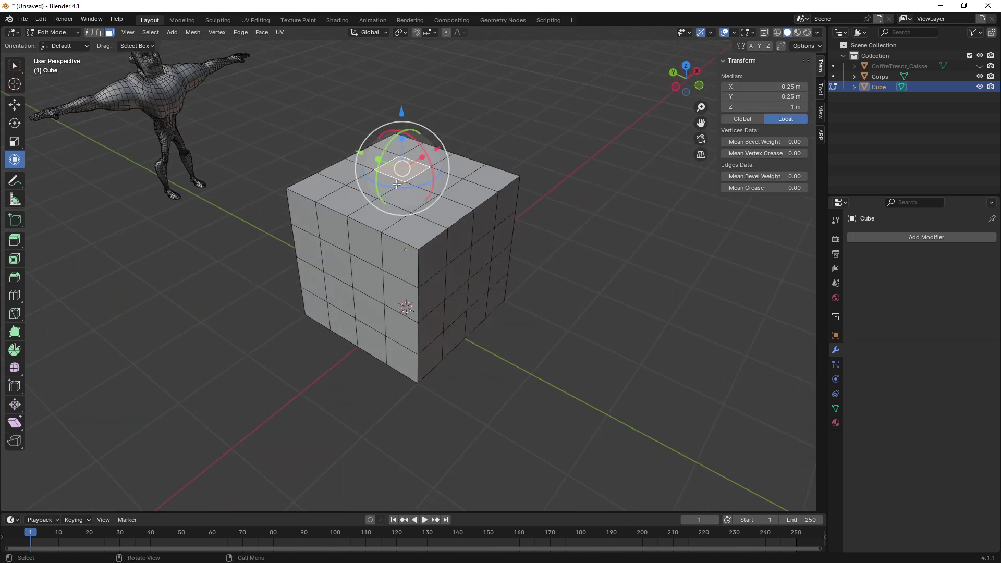
mouse_move(393, 175)
middle_down()
mouse_move(391, 256)
mouse_move(377, 267)
middle_up()
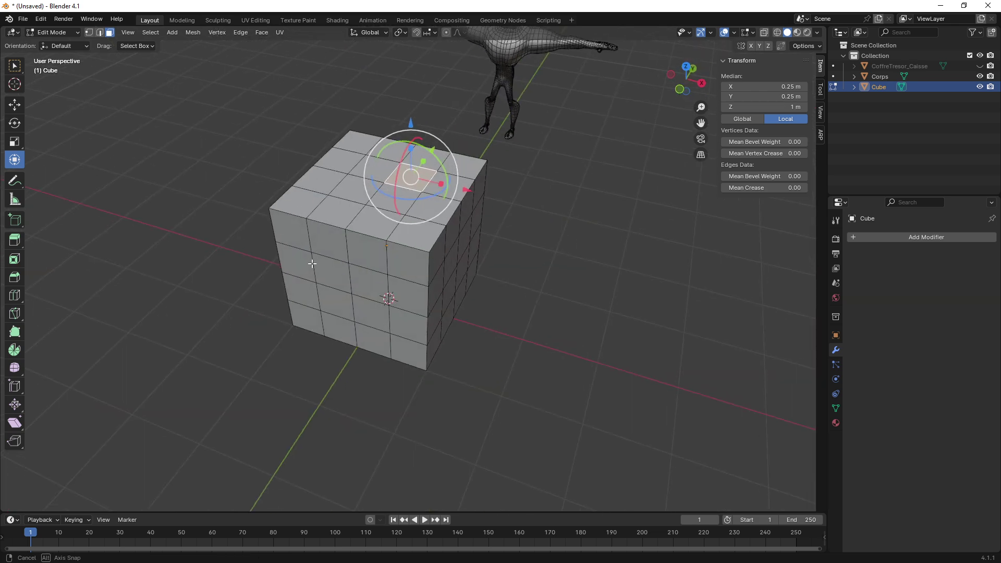
Select the vertical face loop over the top and front, then clear it
alt+click(377, 267)
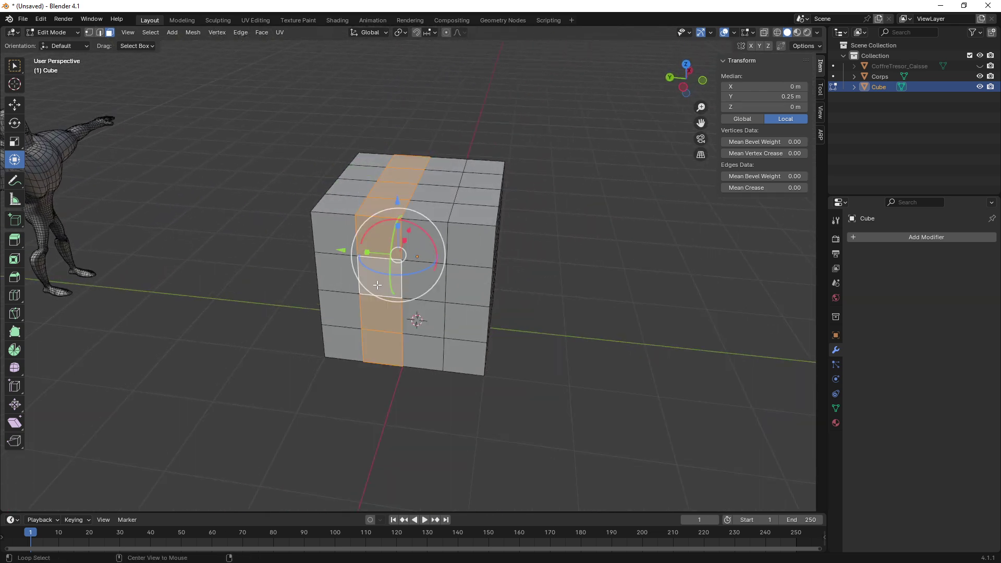
middle_drag(409, 294, 481, 294)
click(582, 295)
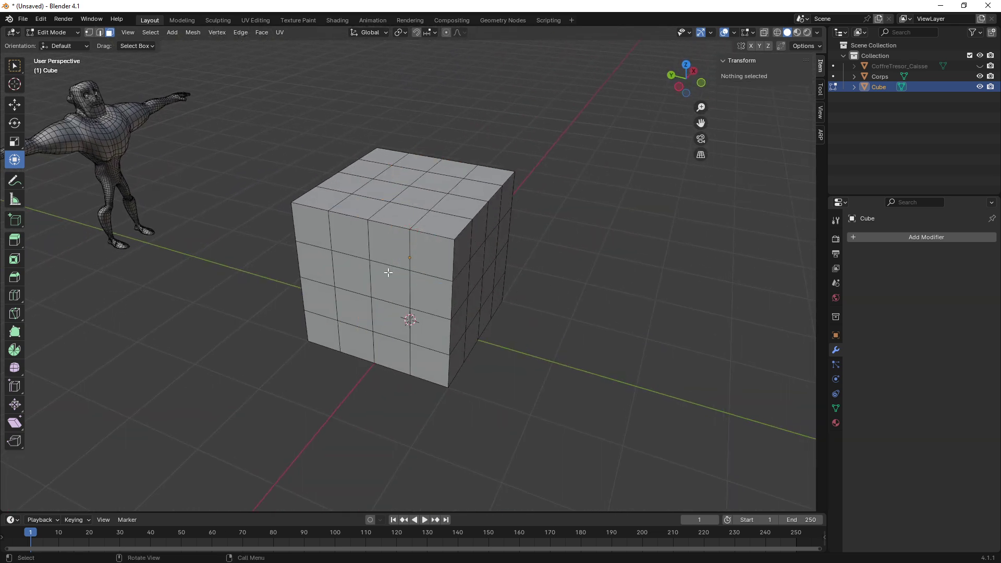
mouse_move(385, 269)
middle_down()
mouse_move(447, 268)
mouse_move(405, 262)
mouse_move(423, 255)
mouse_move(382, 264)
mouse_move(380, 252)
mouse_move(400, 261)
mouse_move(483, 254)
mouse_move(386, 271)
mouse_move(423, 273)
middle_up()
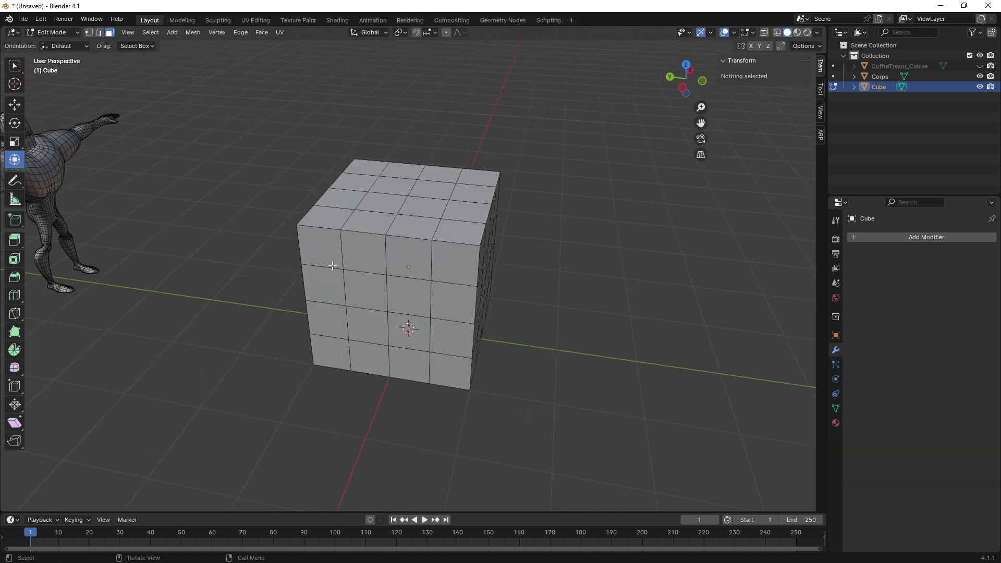
mouse_move(332, 266)
middle_down()
mouse_move(409, 270)
mouse_move(394, 273)
middle_up()
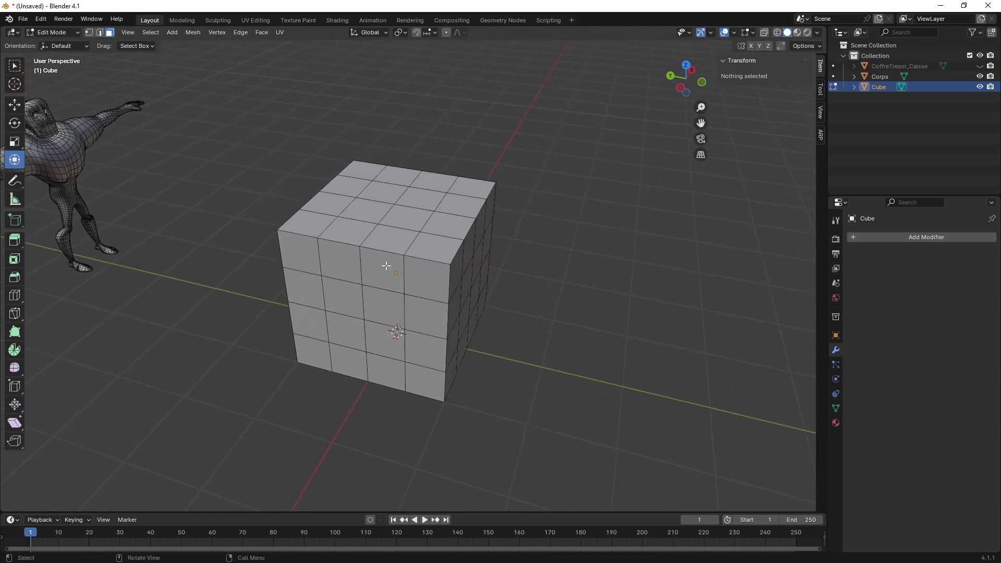